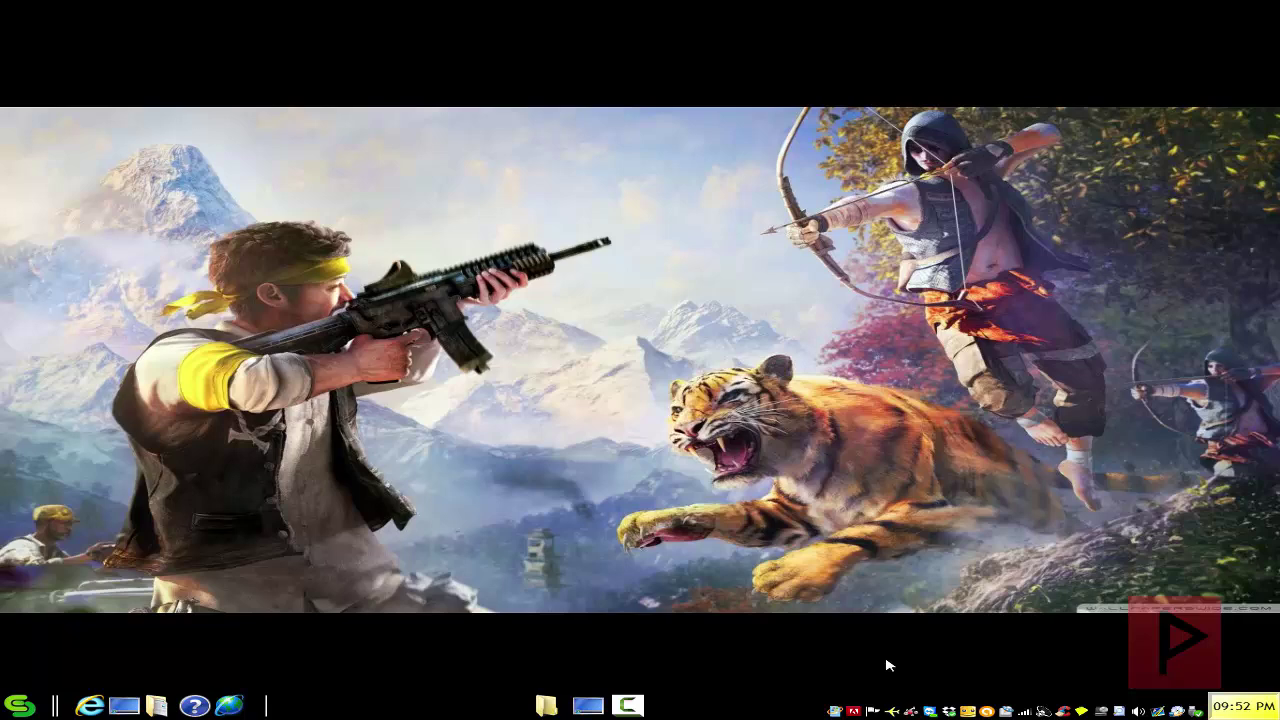
Run and cancel the MotioninJoy installer in PS3 Files, then launch DS3 Tool from the Desktop
{"action": "left_click", "coordinate": [545, 707]}
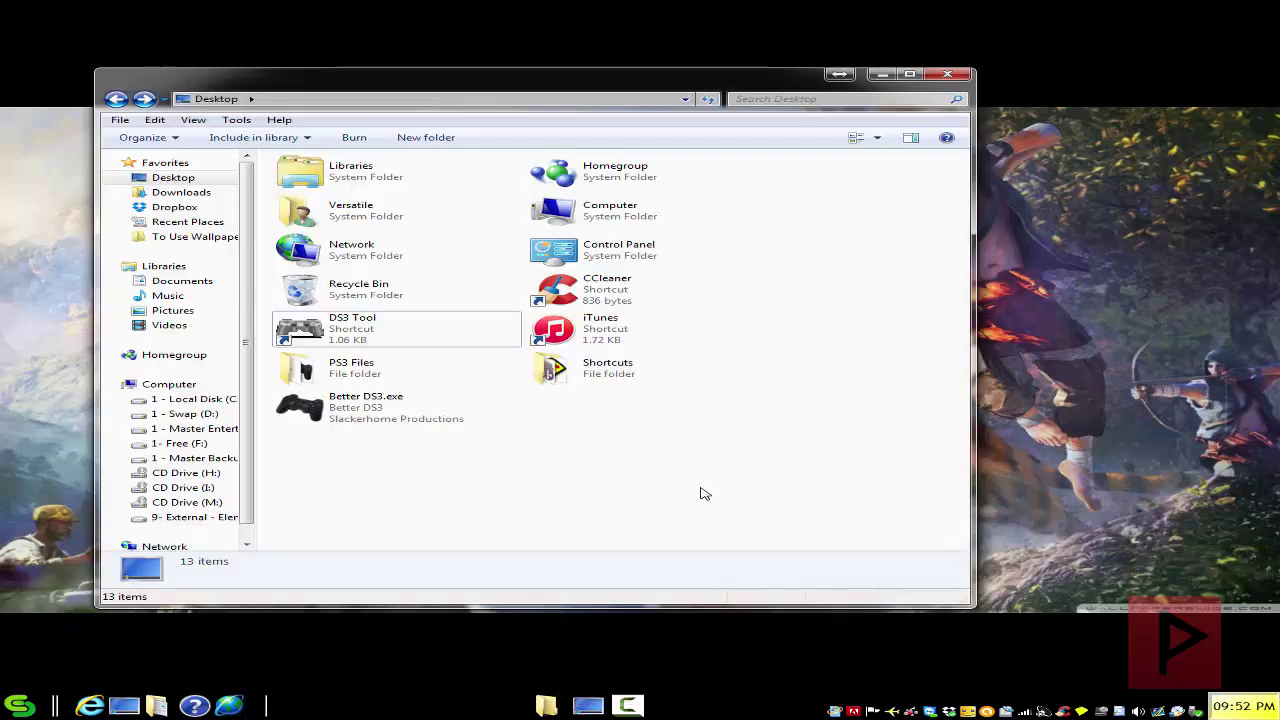
{"action": "double_click", "coordinate": [408, 371]}
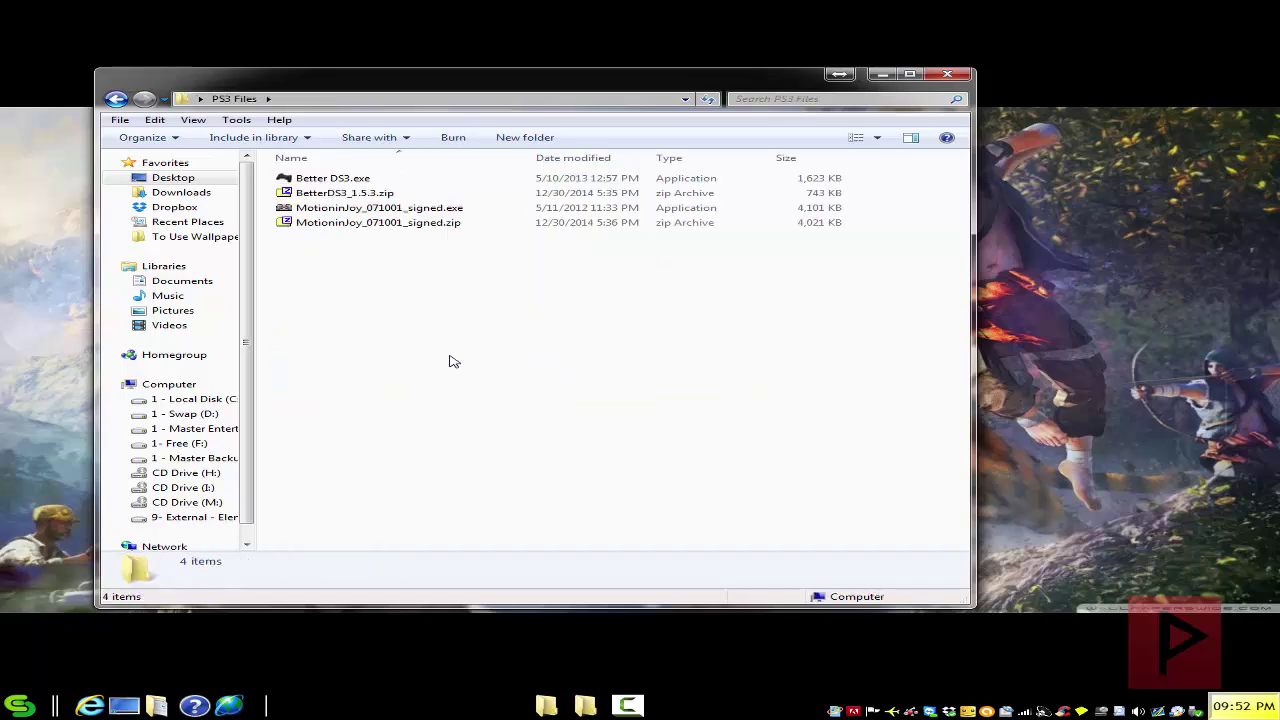
{"action": "double_click", "coordinate": [400, 210]}
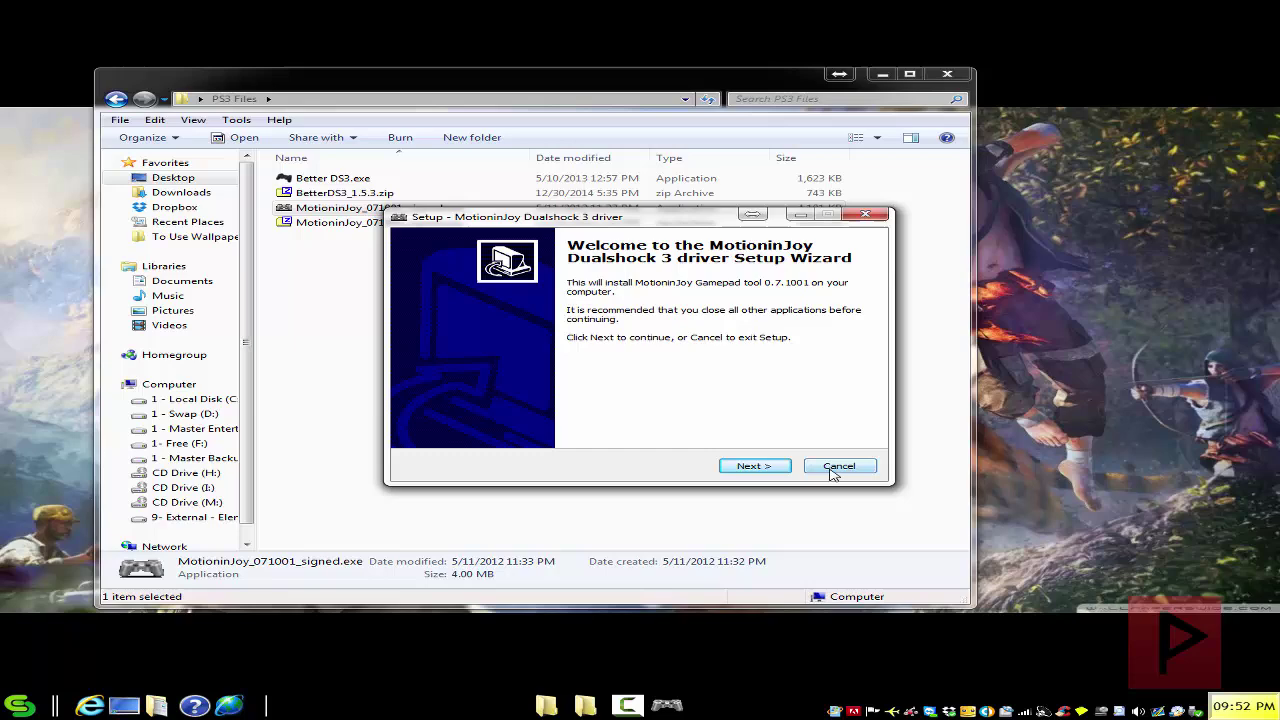
{"action": "left_click", "coordinate": [833, 468]}
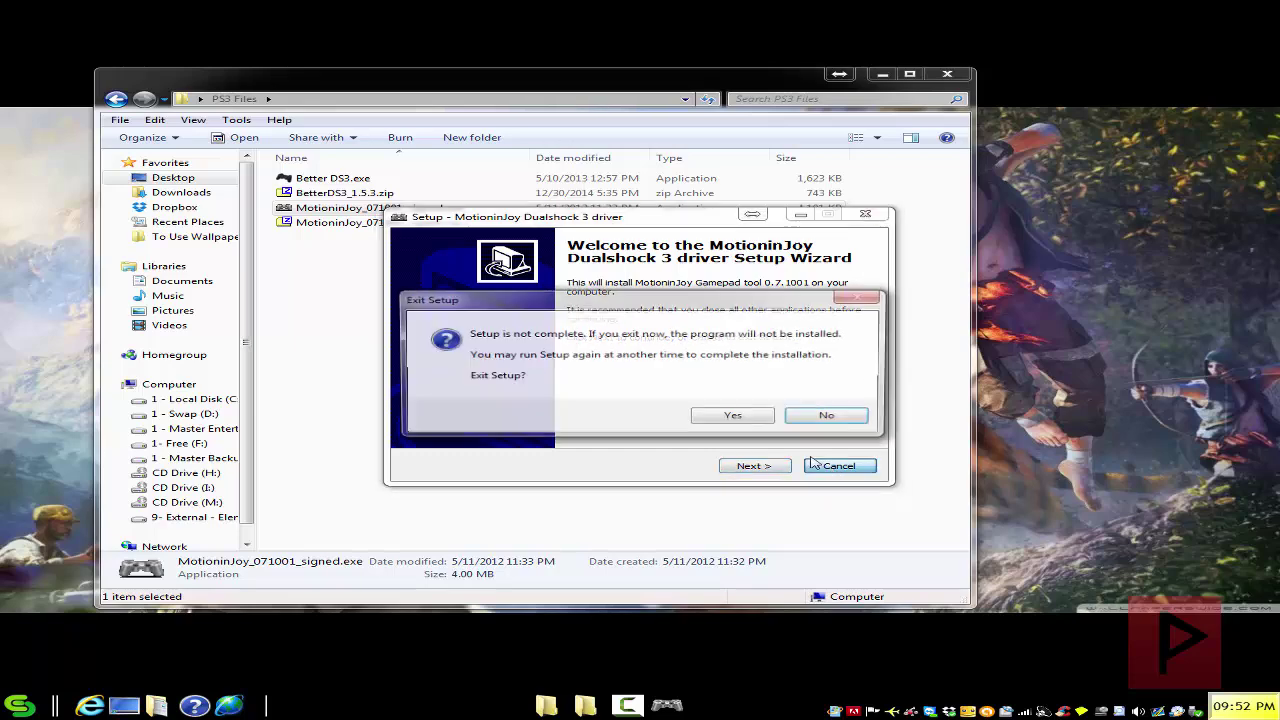
{"action": "left_click", "coordinate": [730, 420]}
{"action": "left_click", "coordinate": [116, 98]}
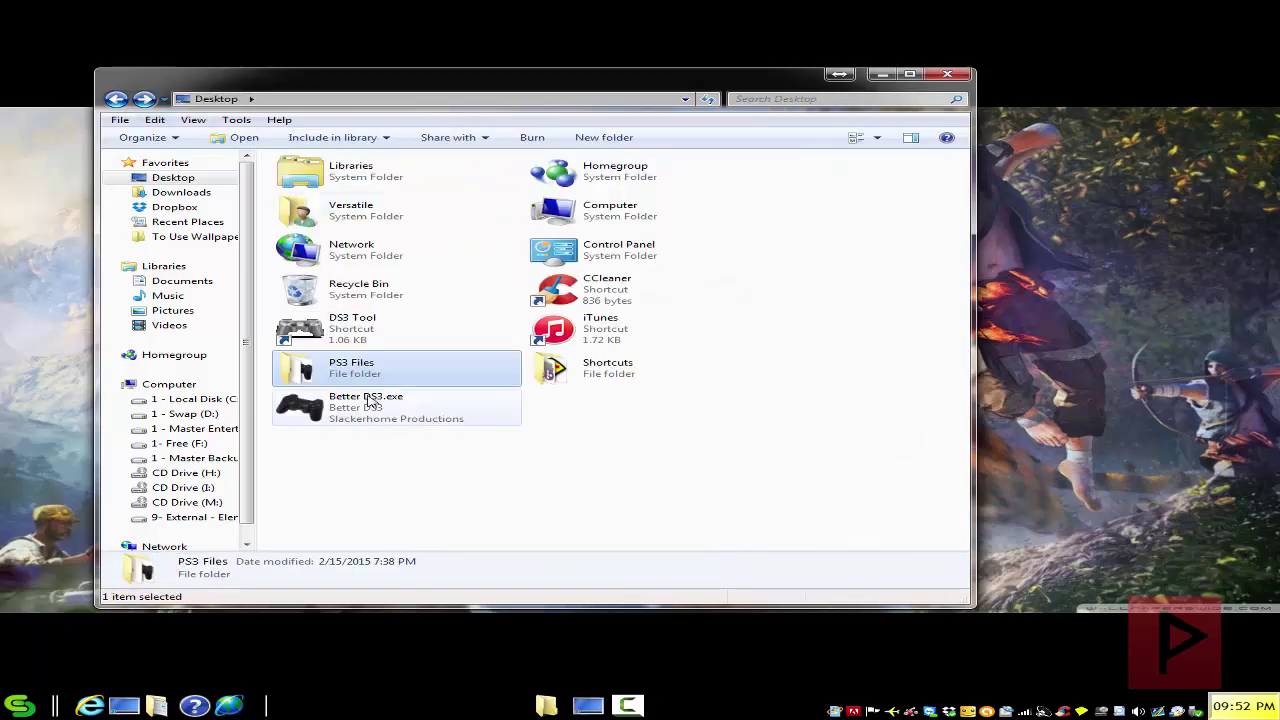
{"action": "double_click", "coordinate": [348, 338]}
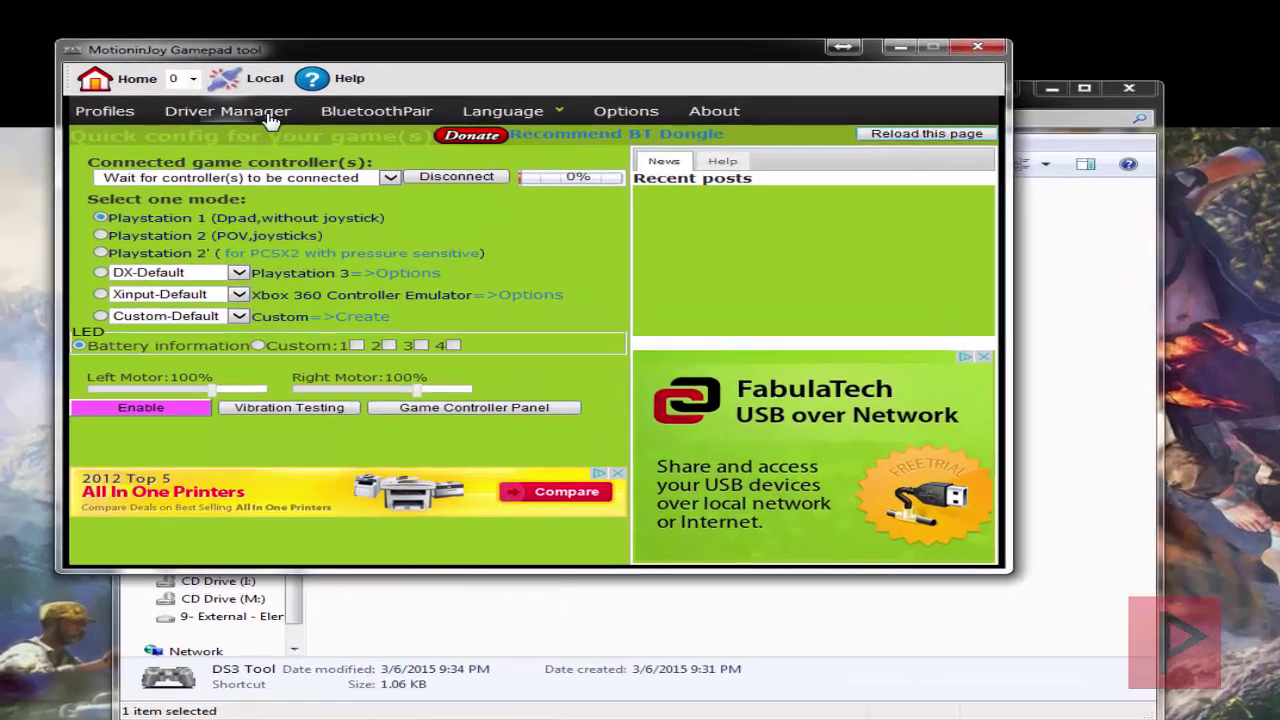
Install the unsigned MotioninJoy driver on the Port_#0002 and Port_#0004 devices, then view Bluetooth pairing
{"action": "left_click", "coordinate": [191, 92]}
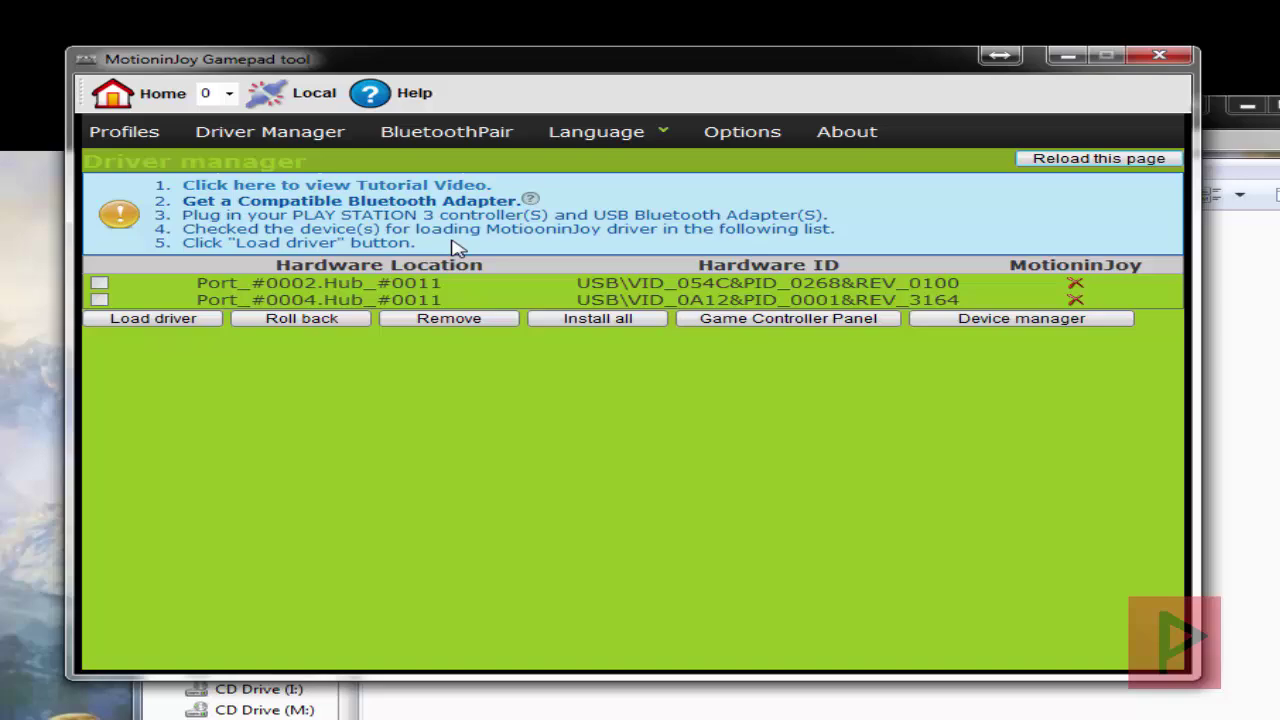
{"action": "left_click", "coordinate": [100, 283]}
{"action": "left_click", "coordinate": [103, 300]}
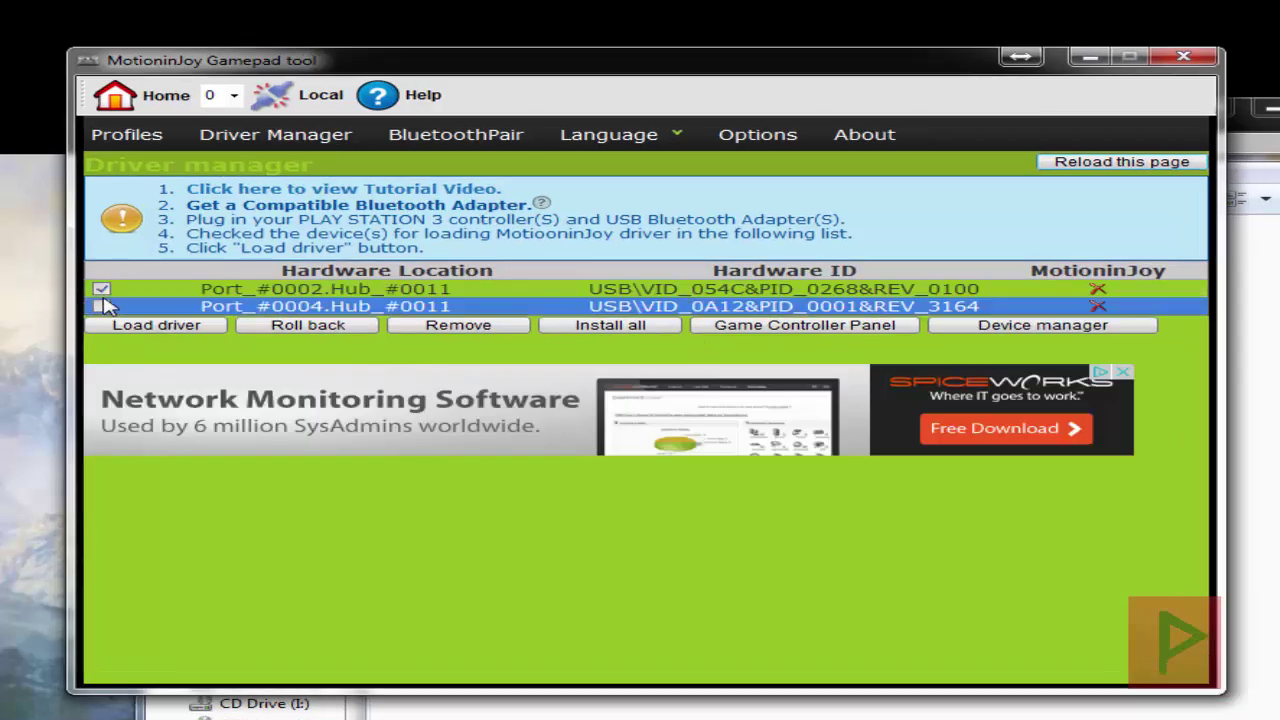
{"action": "left_click", "coordinate": [102, 306]}
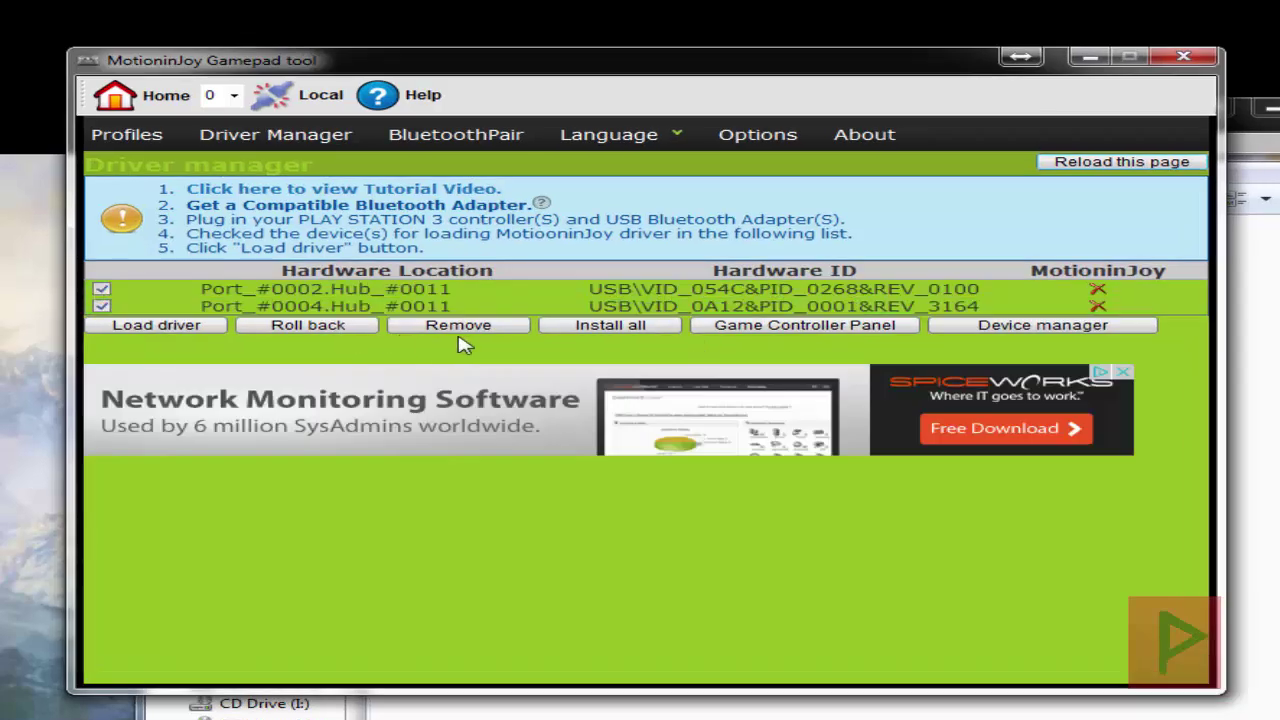
{"action": "left_click", "coordinate": [368, 289]}
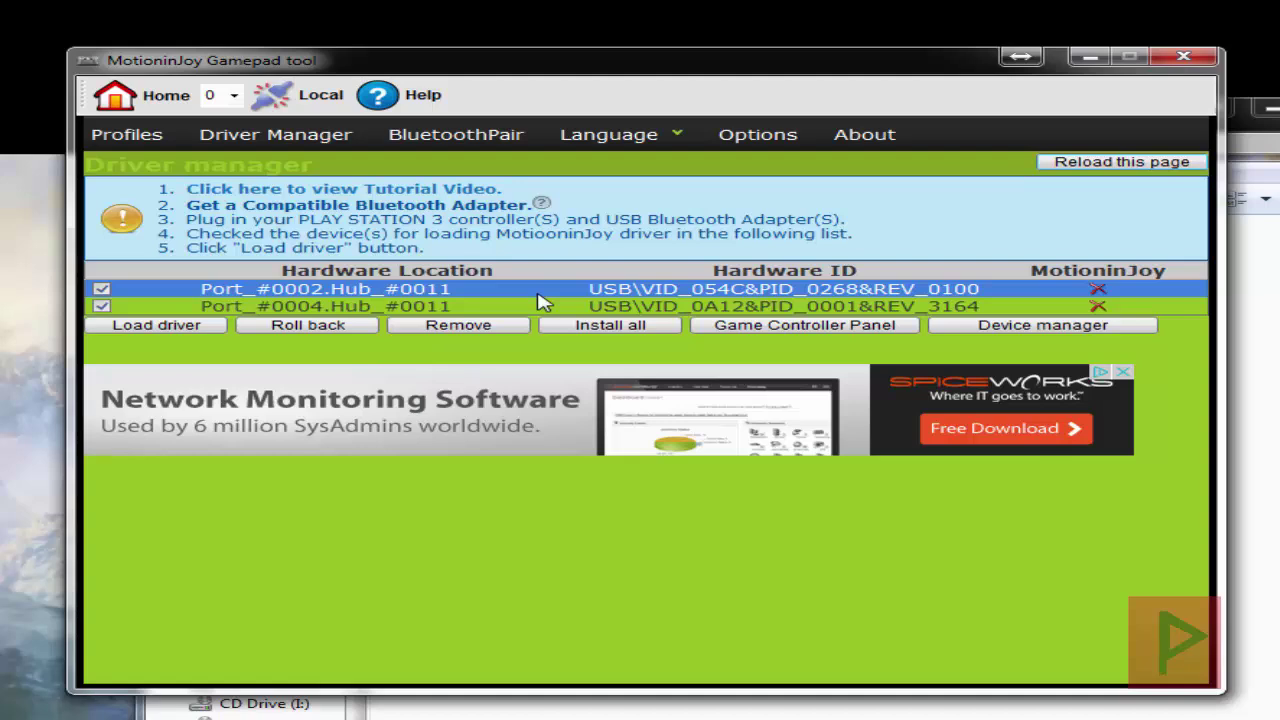
{"action": "left_click", "coordinate": [594, 330]}
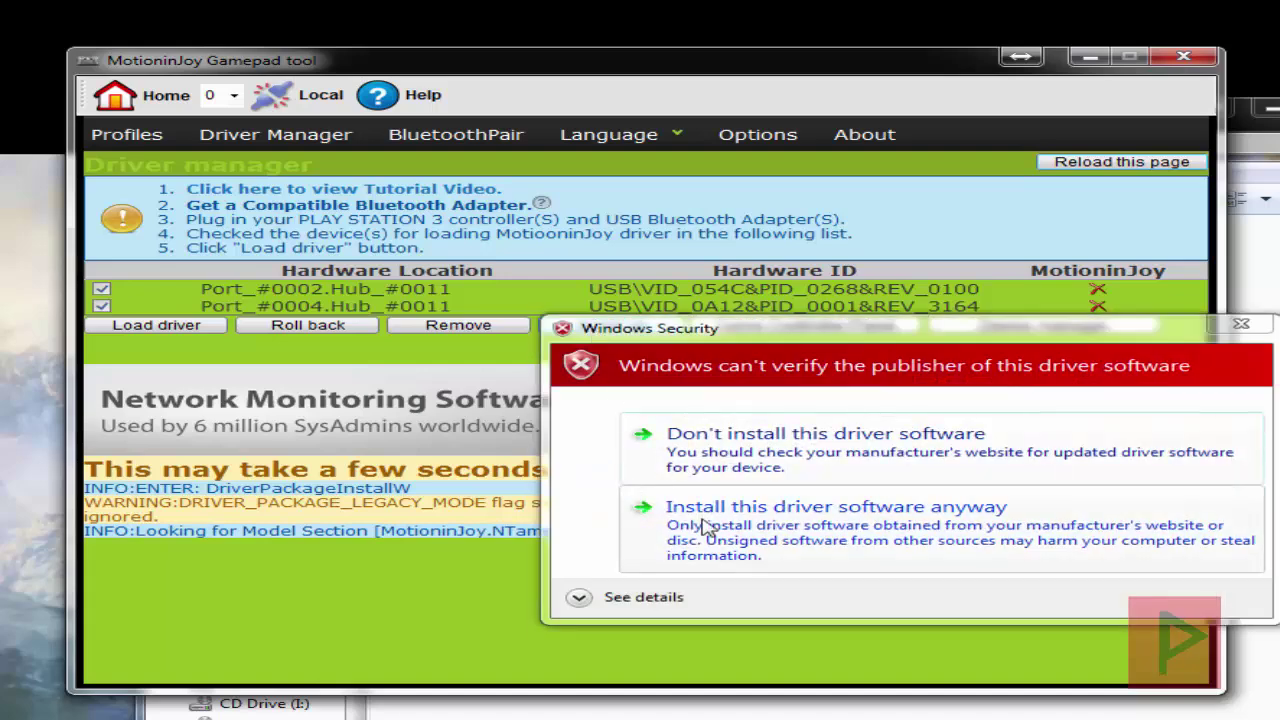
{"action": "left_click", "coordinate": [706, 527]}
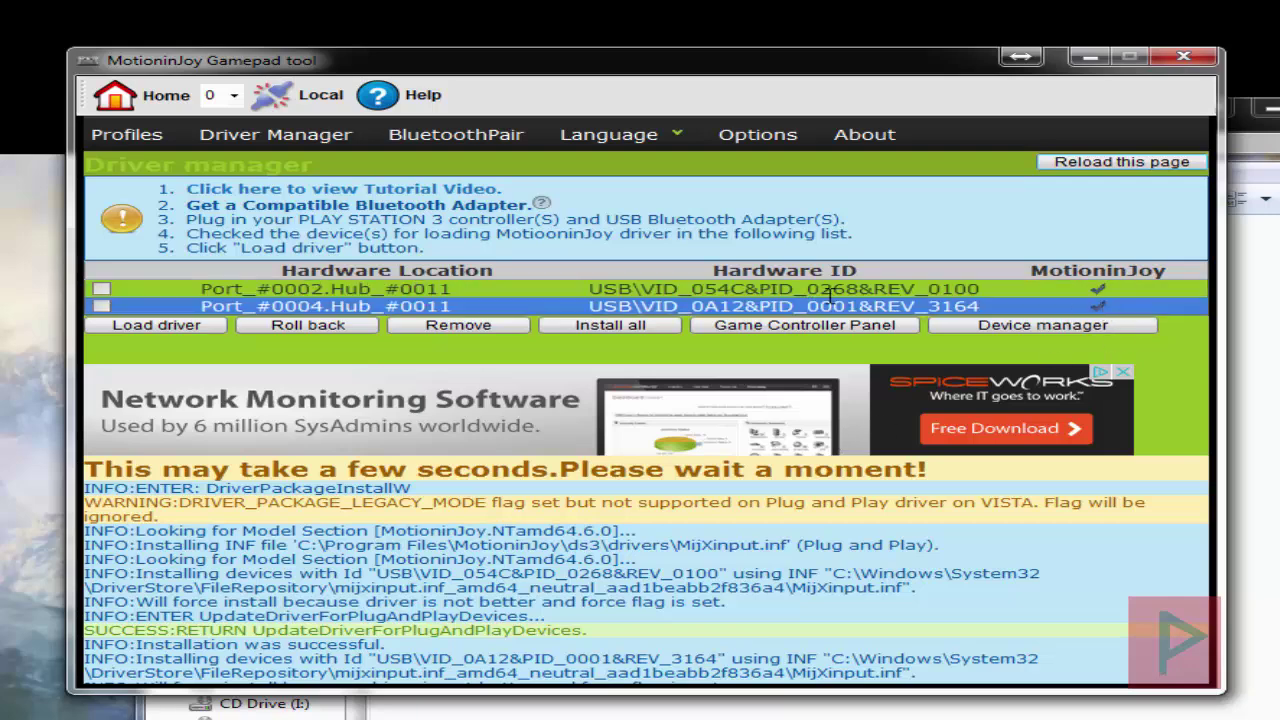
{"action": "left_click", "coordinate": [468, 138]}
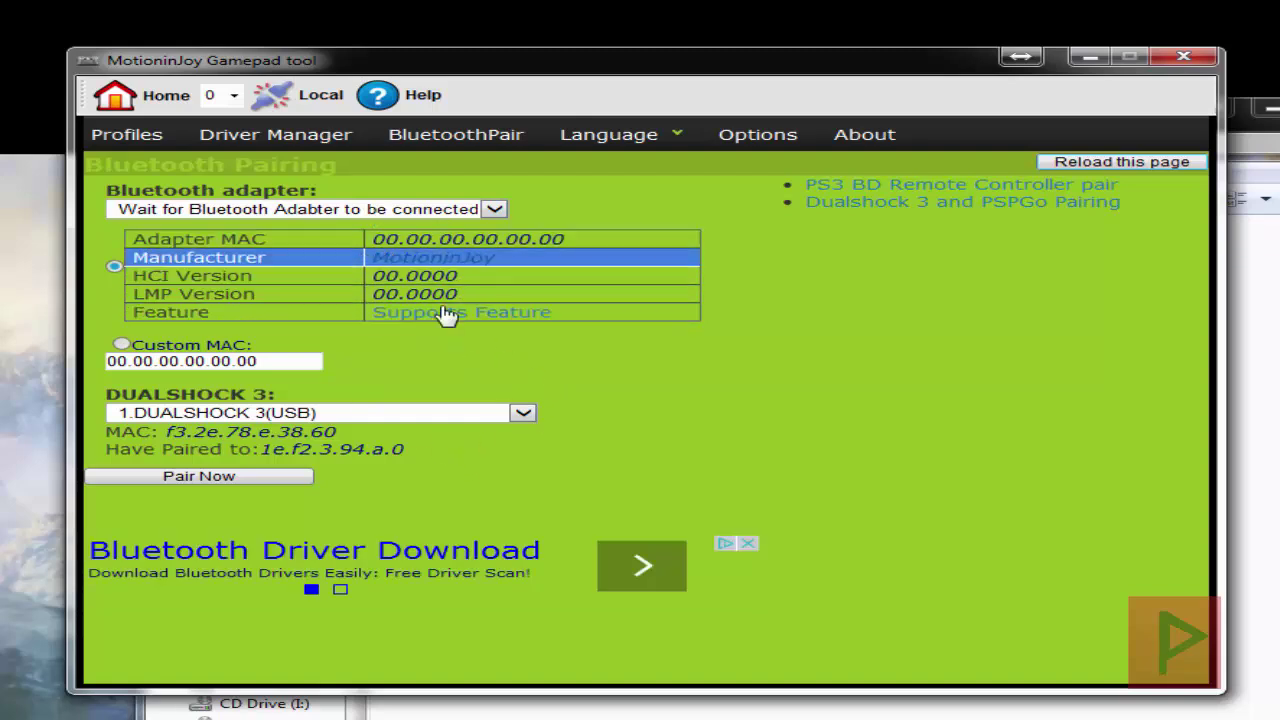
Load the driver onto Port_#0002 and Port_#0004 and confirm the Cambridge Silicon Radio adapter appears
{"action": "left_click", "coordinate": [494, 209]}
{"action": "left_click", "coordinate": [494, 209]}
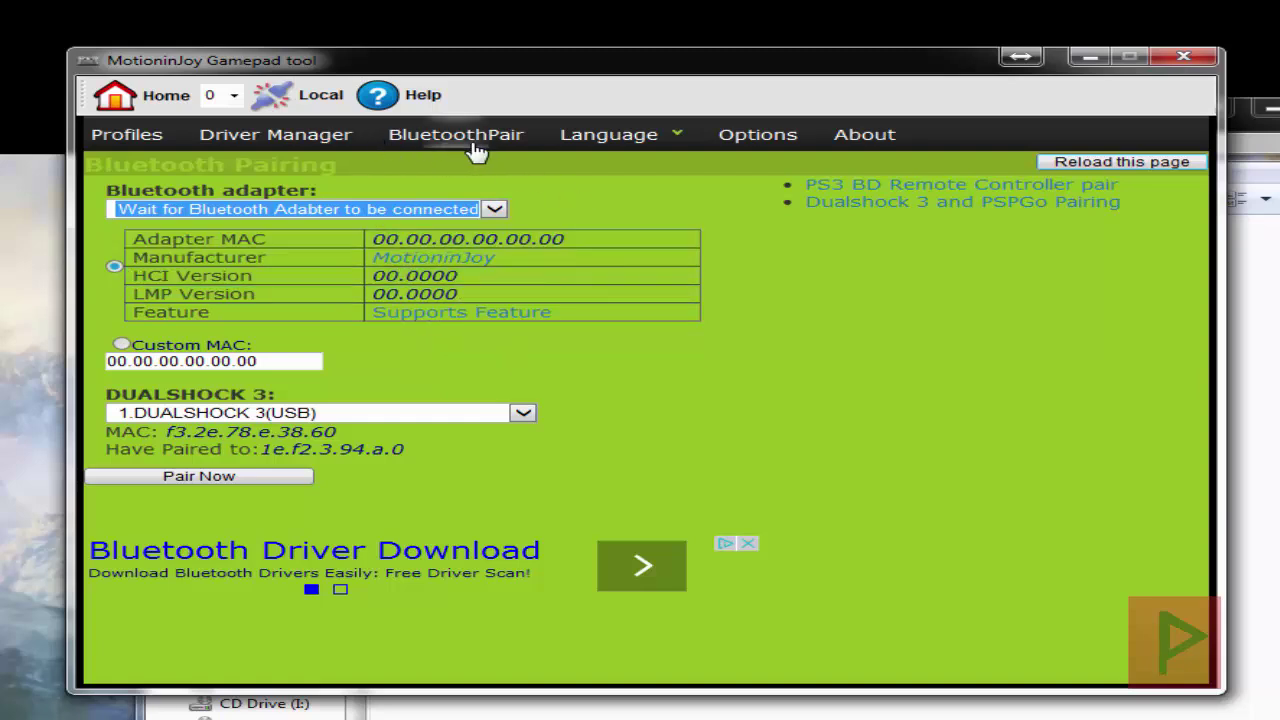
{"action": "left_click", "coordinate": [340, 140]}
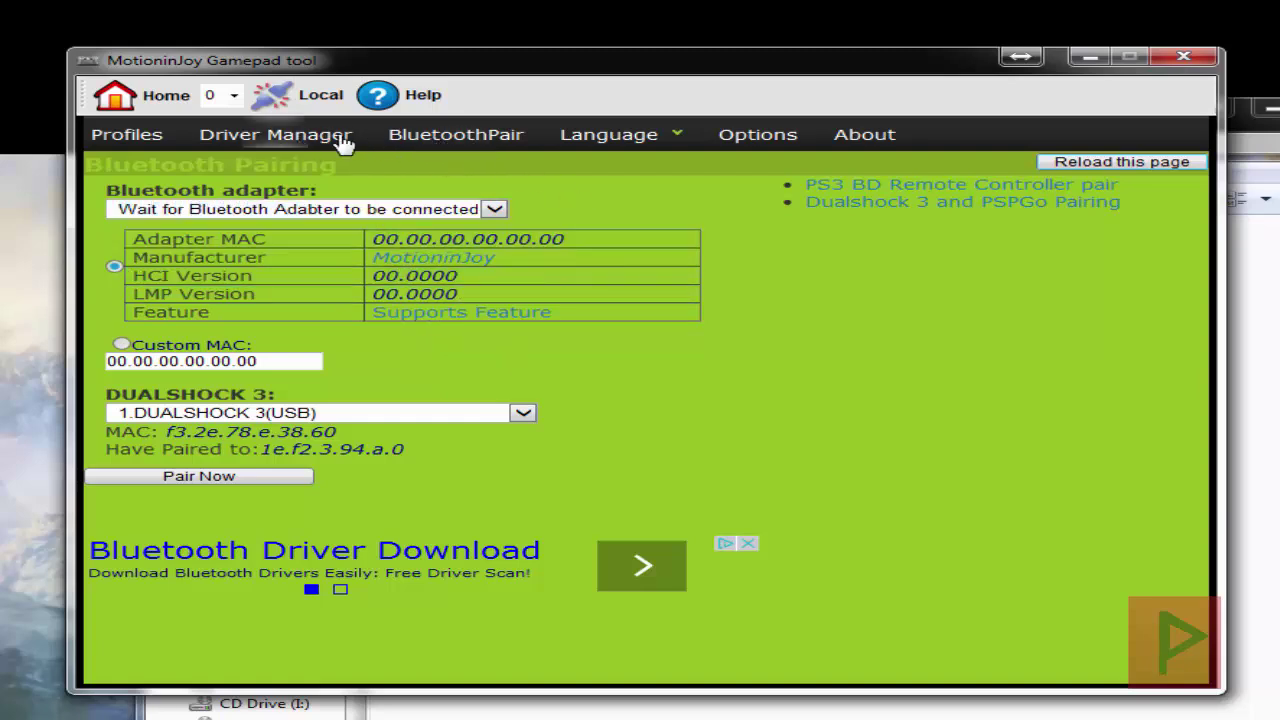
{"action": "left_click", "coordinate": [101, 289]}
{"action": "left_click", "coordinate": [101, 306]}
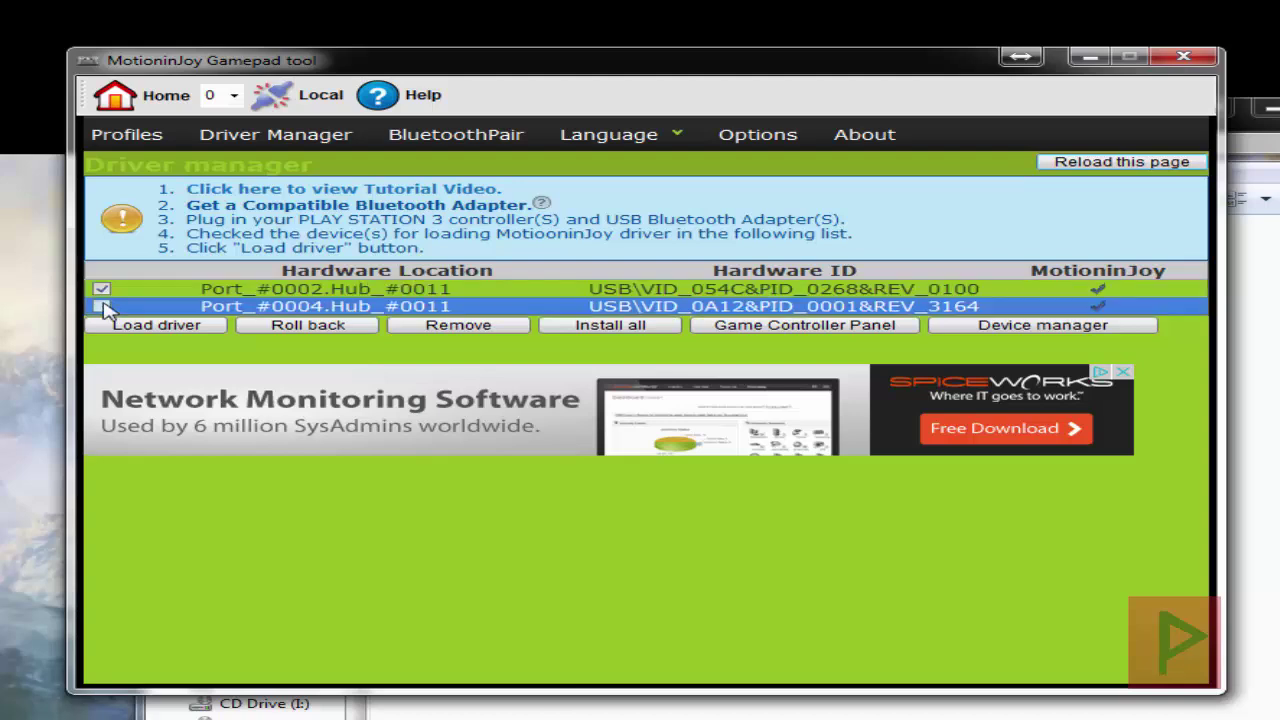
{"action": "left_click", "coordinate": [186, 327]}
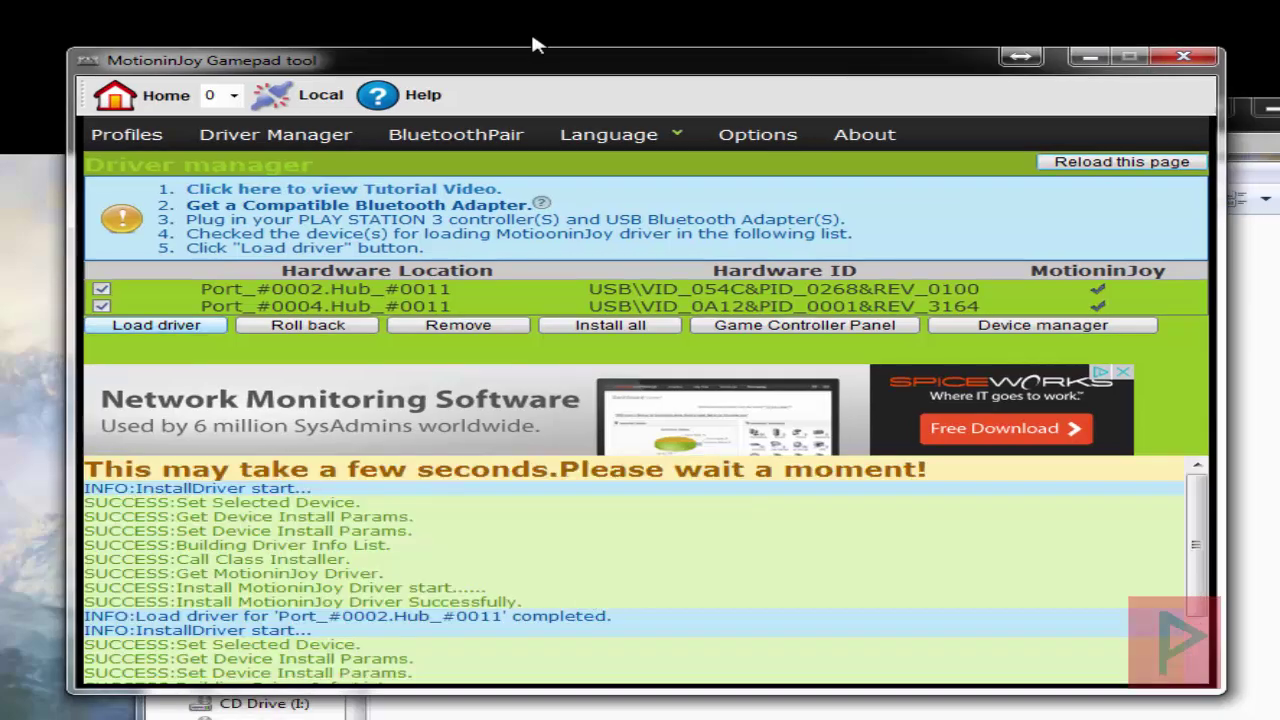
{"action": "left_click", "coordinate": [463, 138]}
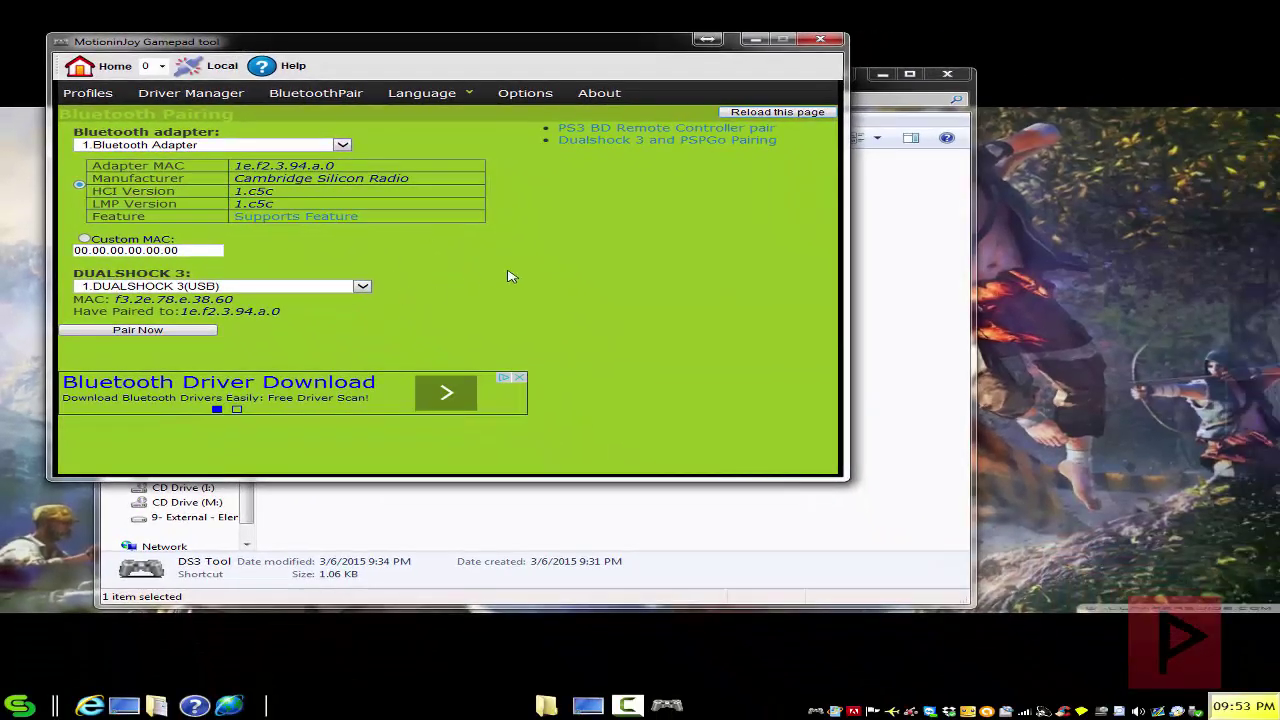
Close the MotioninJoy Gamepad tool and launch Better DS3 from the Desktop
{"action": "left_click", "coordinate": [820, 40]}
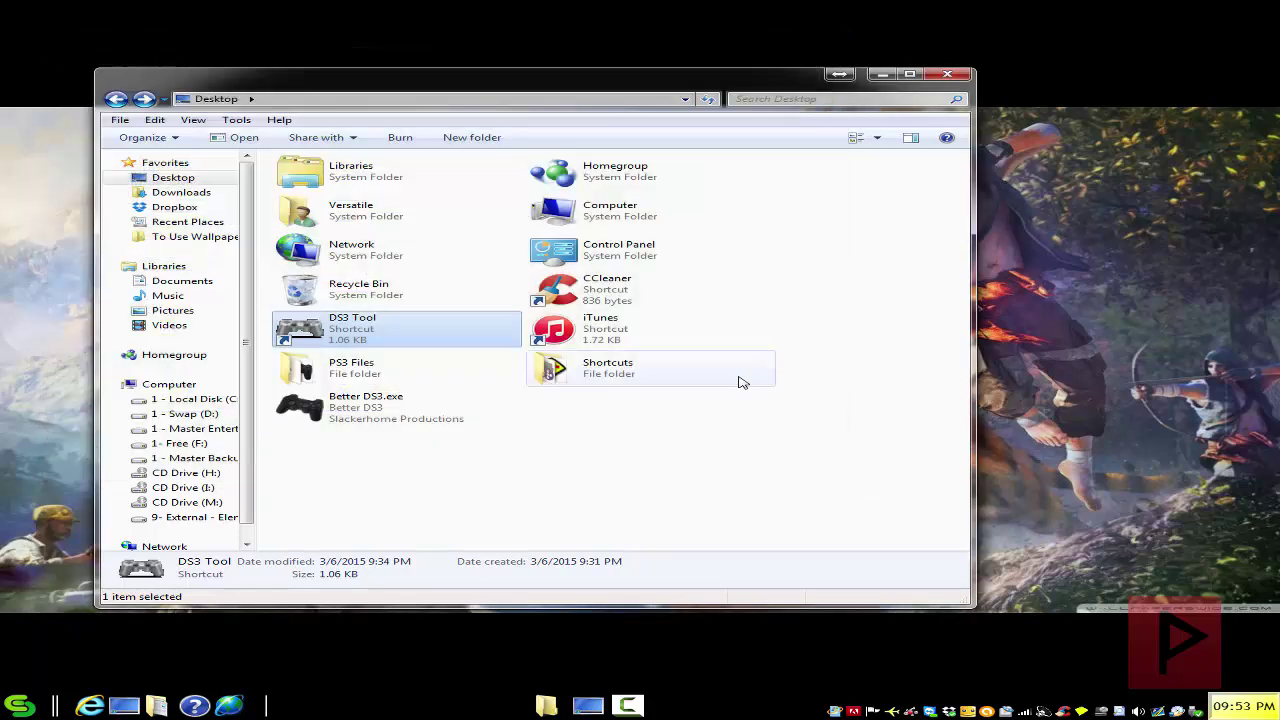
{"action": "left_click", "coordinate": [507, 472]}
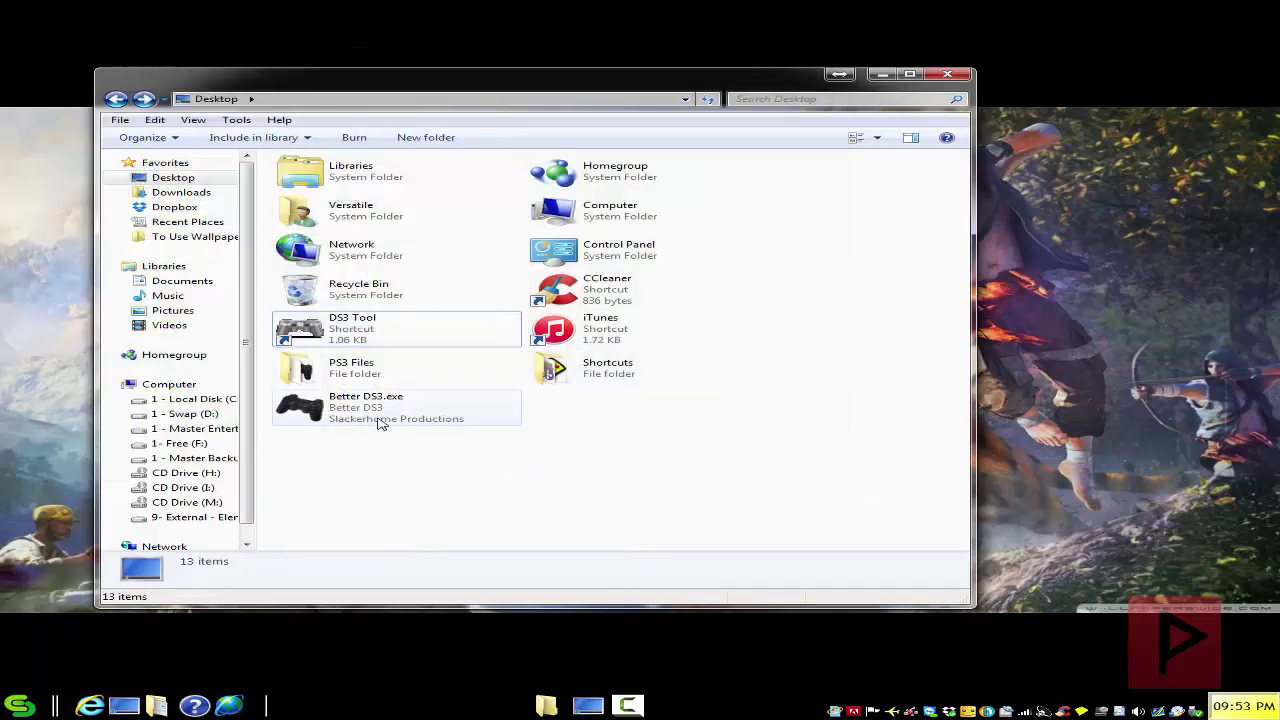
{"action": "double_click", "coordinate": [378, 415]}
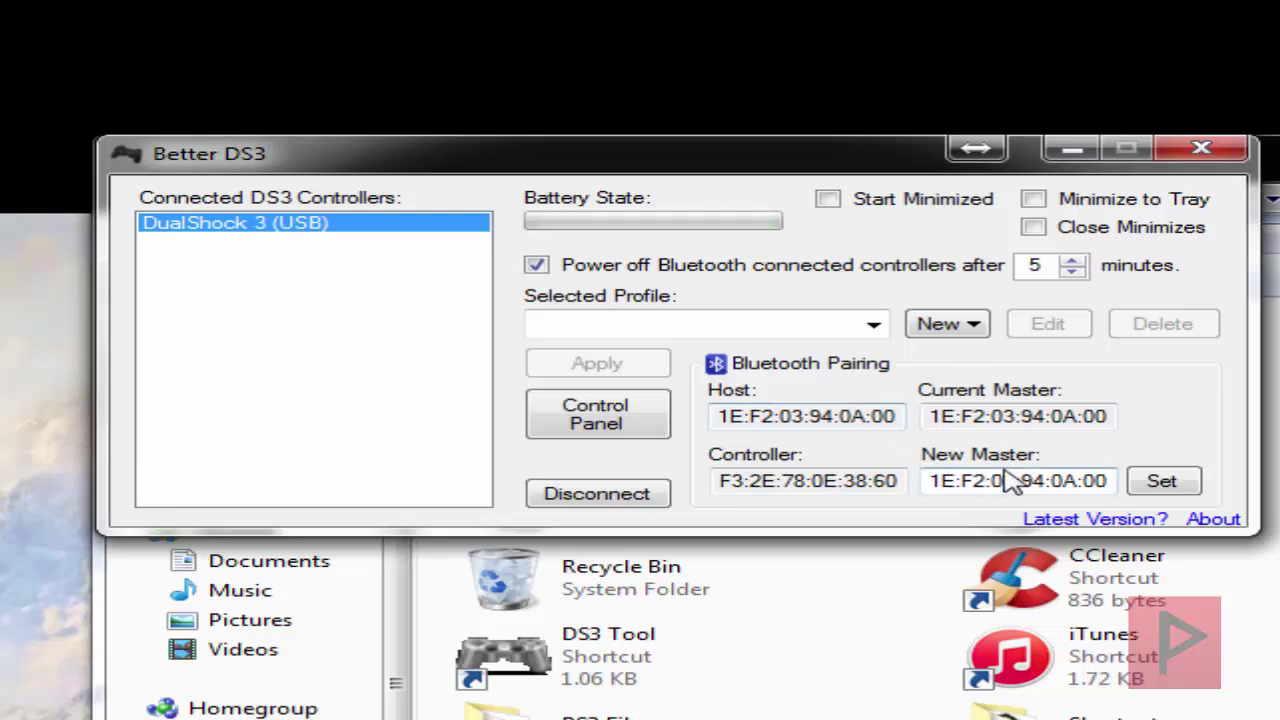
Select the x360ce - Master profile and start a new XInput profile
{"action": "left_click", "coordinate": [876, 328]}
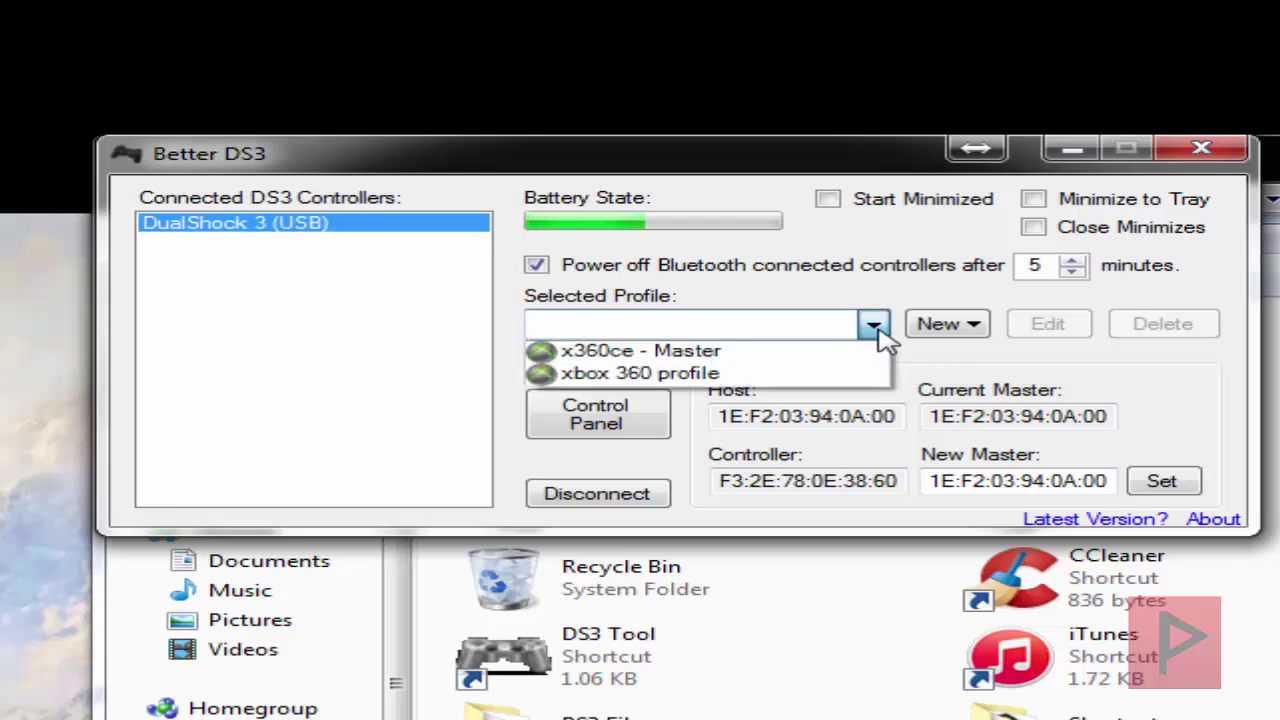
{"action": "left_click", "coordinate": [745, 352]}
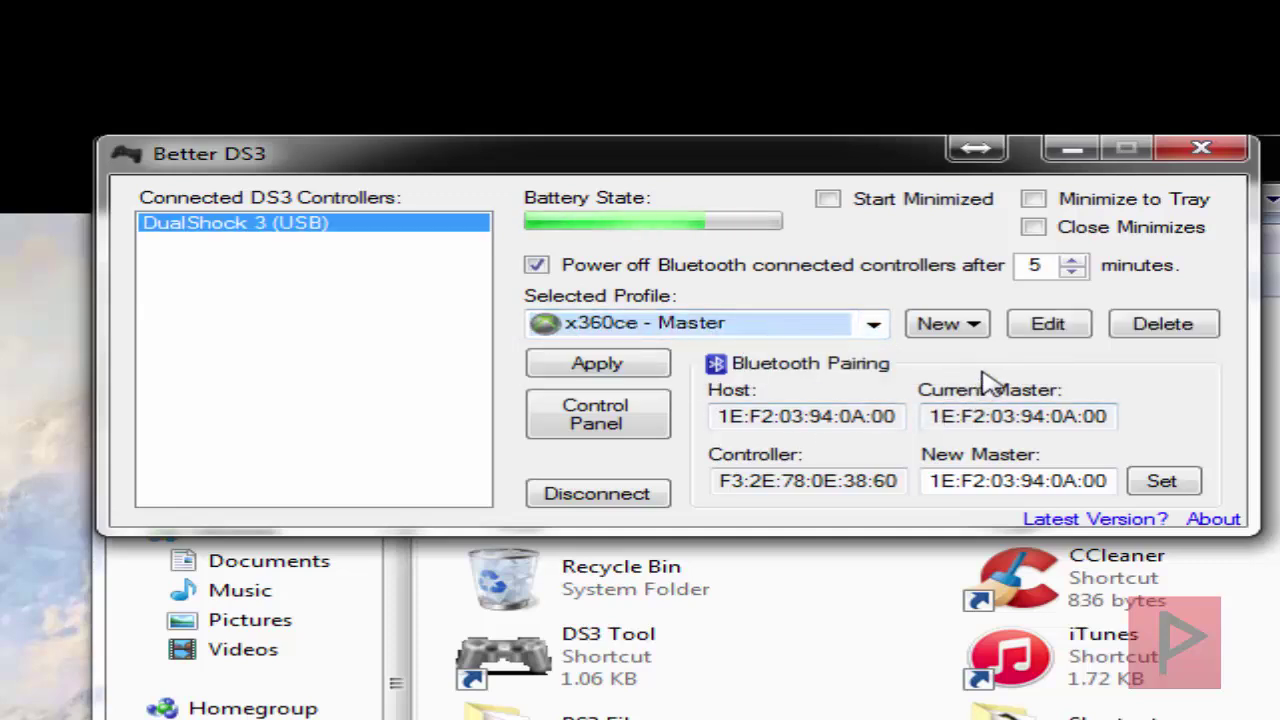
{"action": "left_click", "coordinate": [952, 327]}
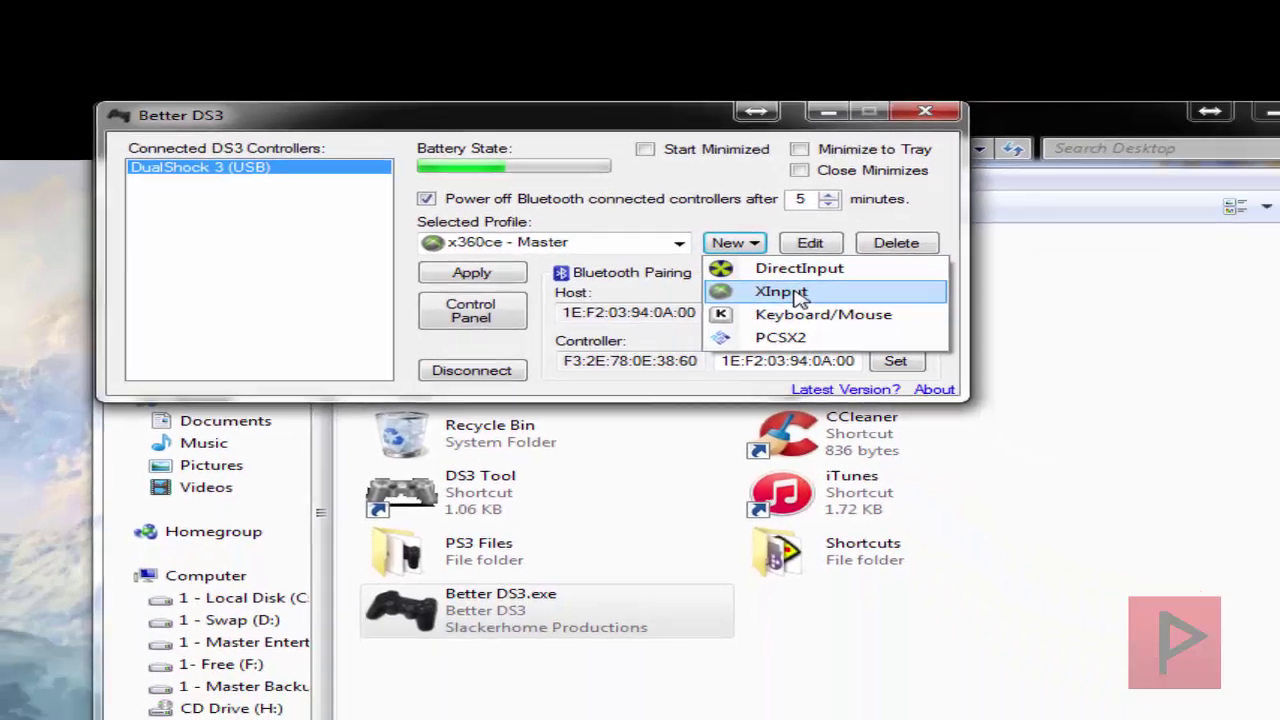
{"action": "left_click", "coordinate": [1000, 395]}
Save an auto-applying XInput profile named 'x360ce test' with Xbox 360 auto-filled mappings
{"action": "left_click", "coordinate": [596, 213]}
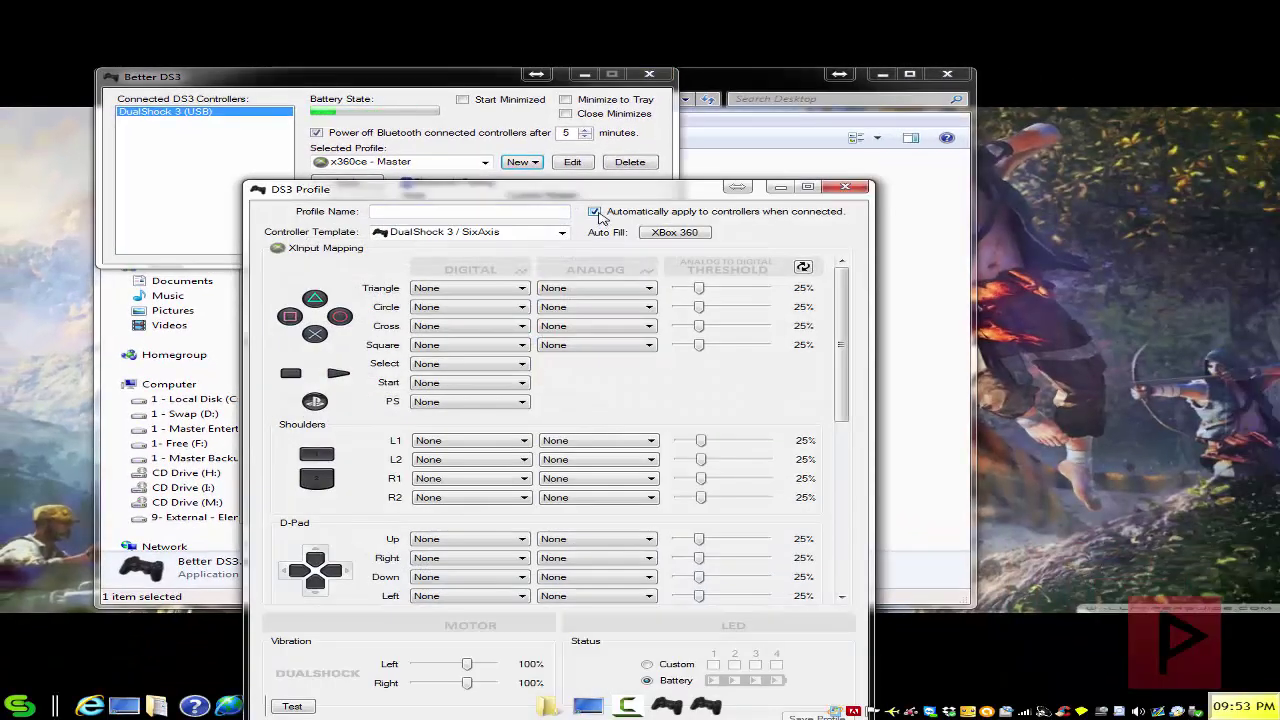
{"action": "left_click", "coordinate": [500, 212]}
{"action": "type", "text": "x"}
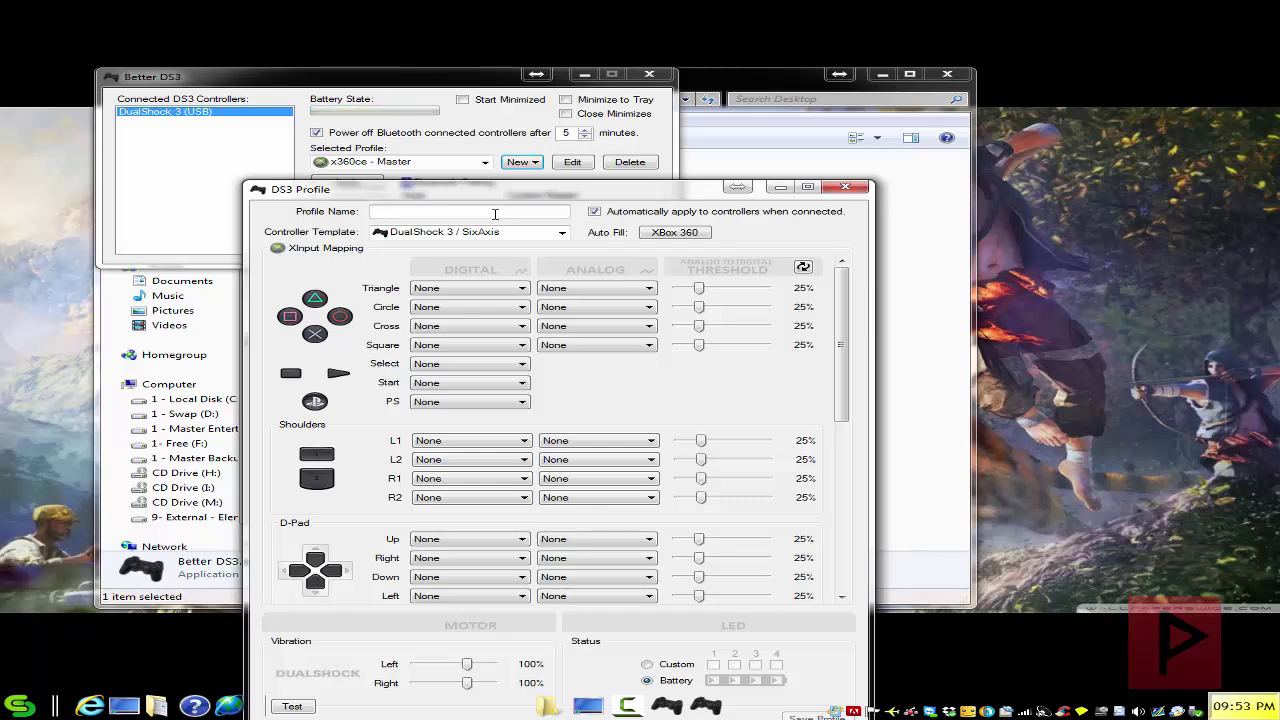
{"action": "type", "text": "360ce test"}
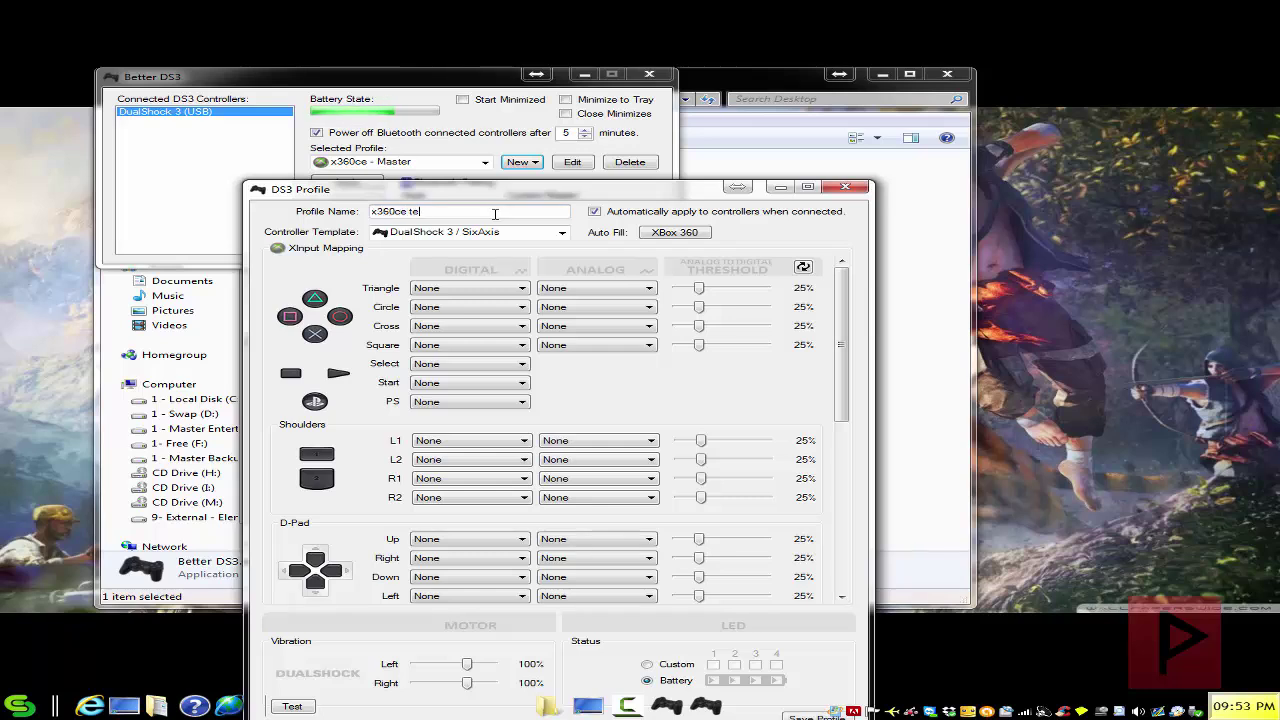
{"action": "left_click", "coordinate": [673, 233]}
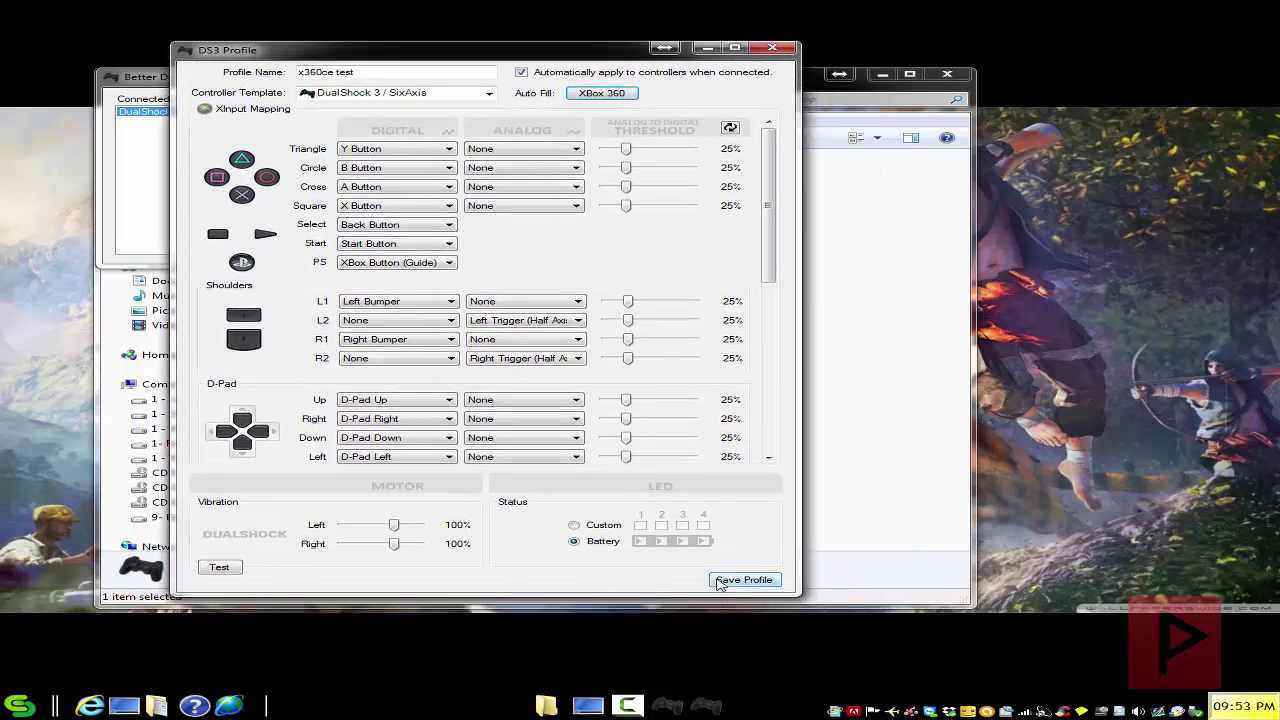
{"action": "left_click", "coordinate": [743, 580]}
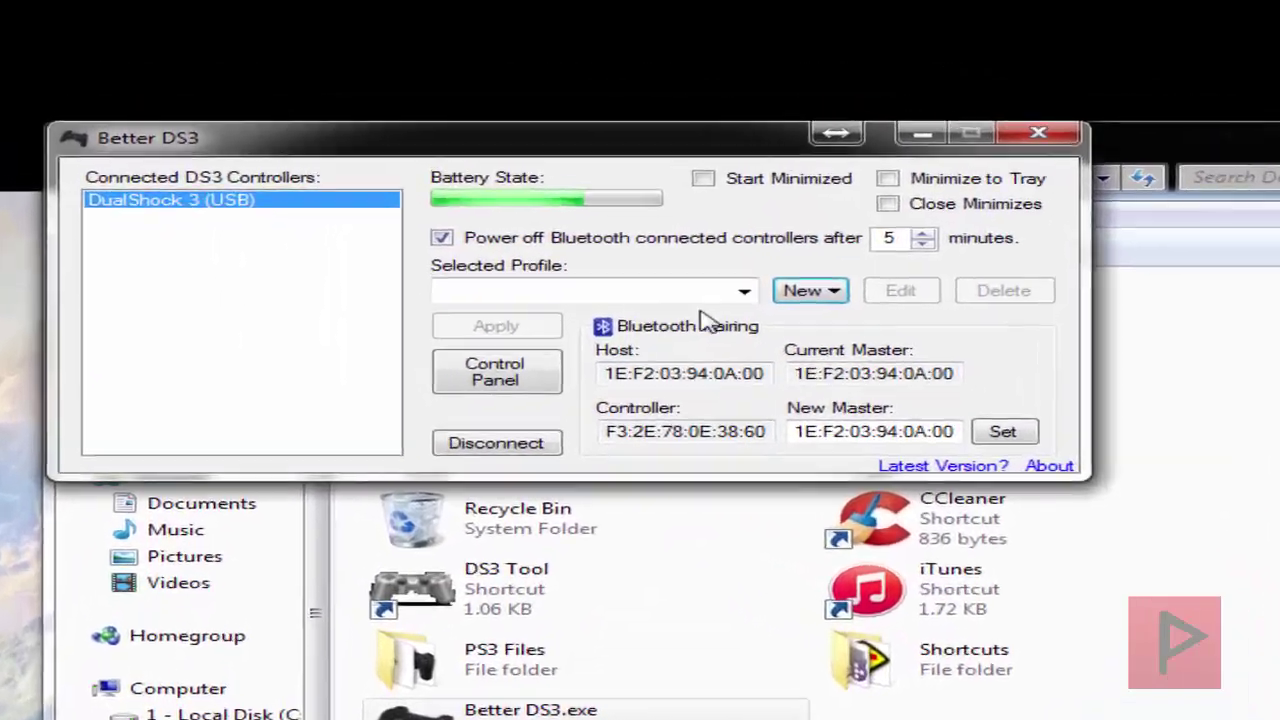
Select the x360ce test profile and apply it to the controller
{"action": "left_click", "coordinate": [744, 291]}
{"action": "left_click", "coordinate": [722, 314]}
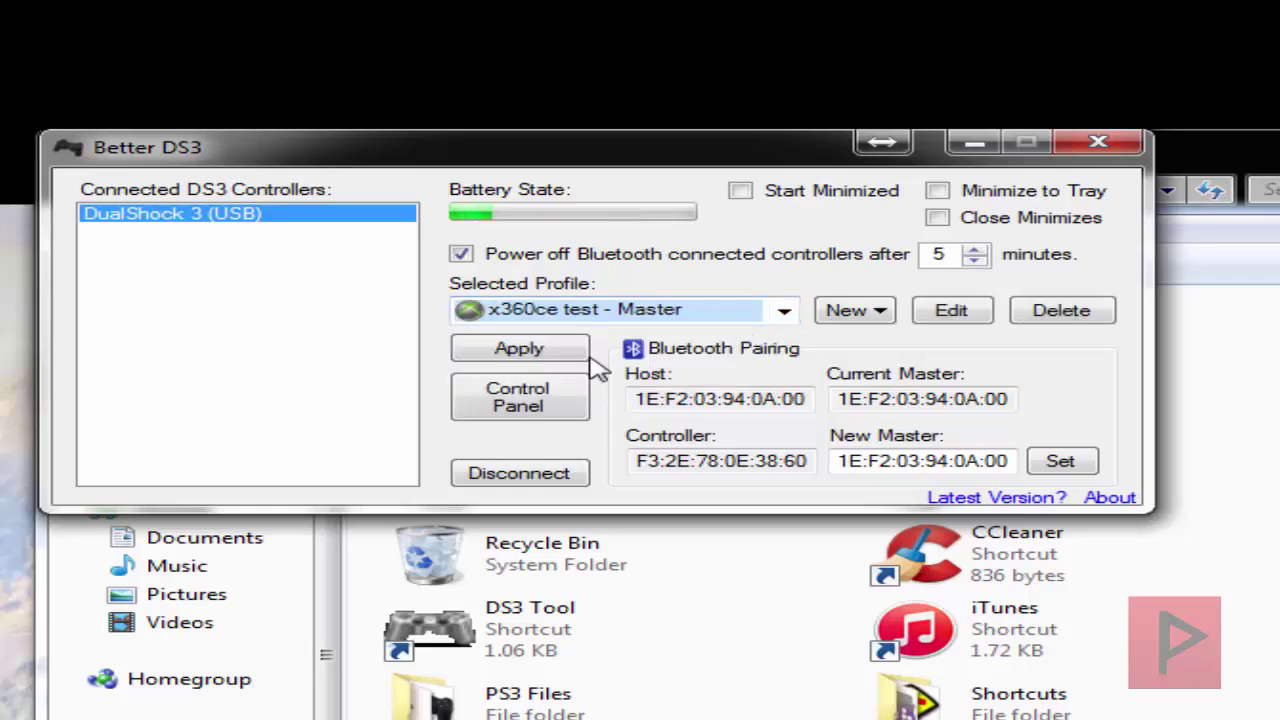
{"action": "left_click", "coordinate": [551, 357]}
Check the Xbox 360 controller on its test page in the Windows game controller settings
{"action": "left_click", "coordinate": [557, 415]}
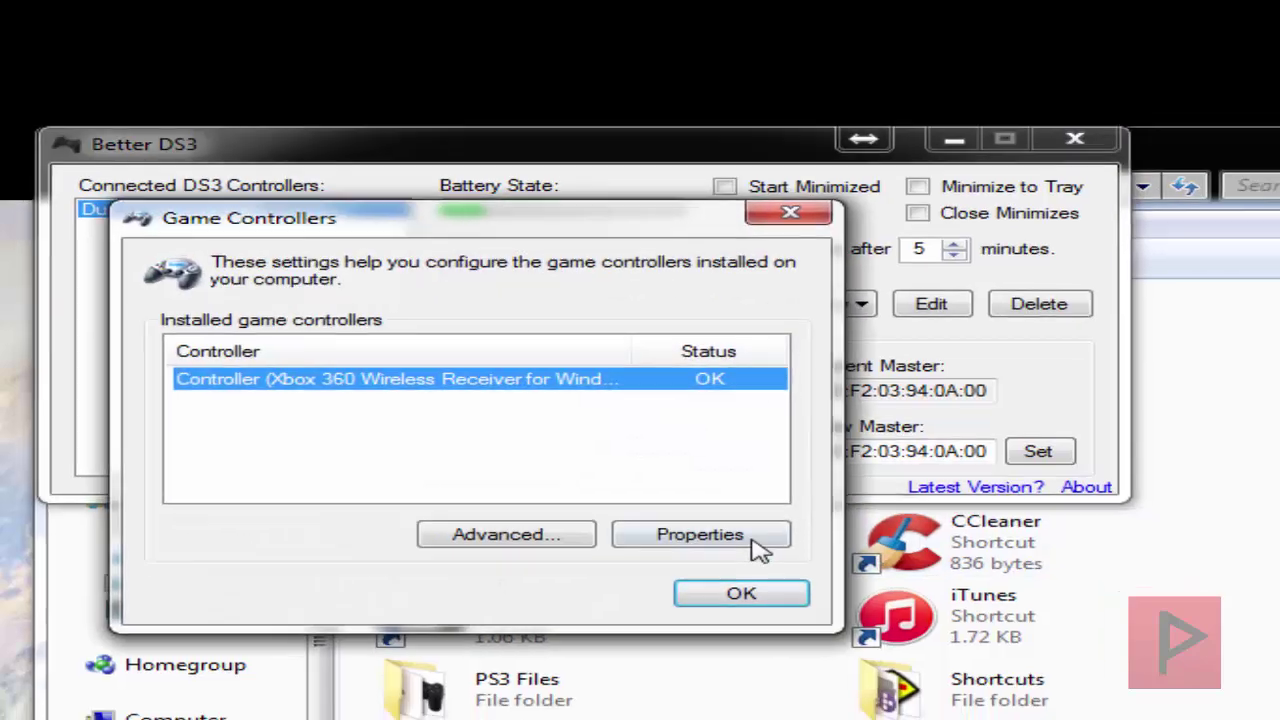
{"action": "left_click", "coordinate": [757, 541]}
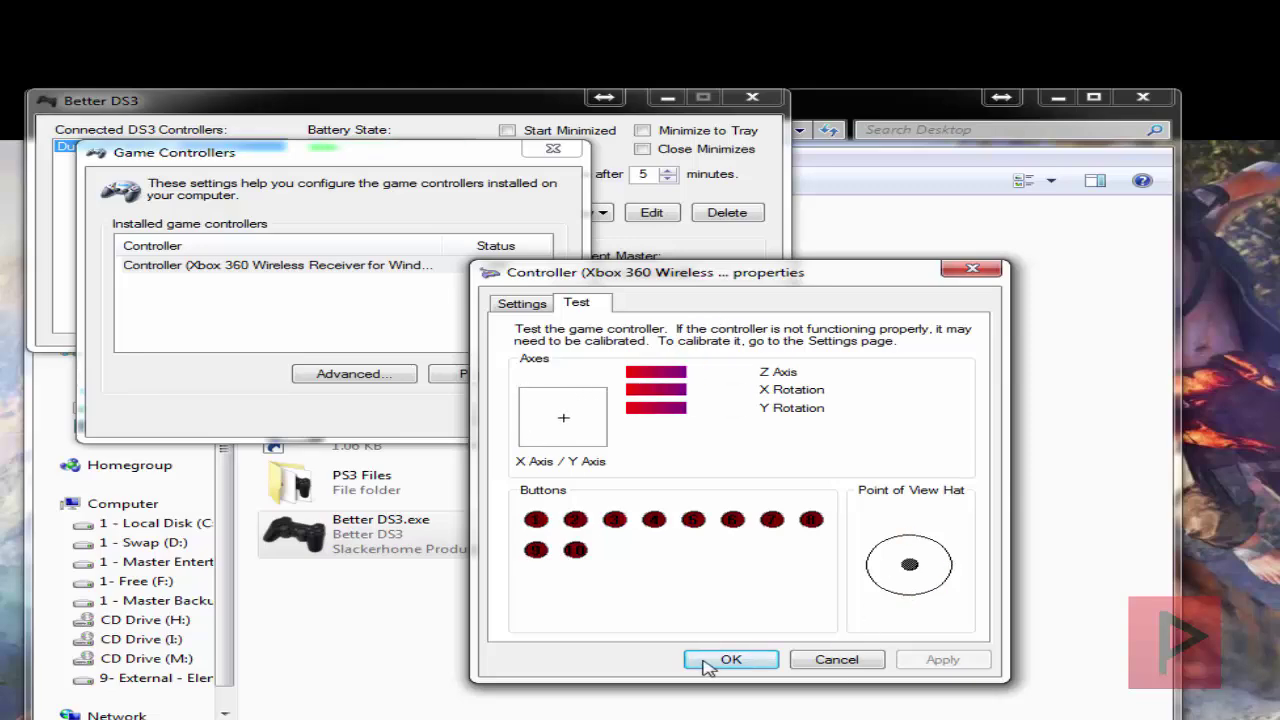
{"action": "left_click", "coordinate": [707, 662]}
{"action": "left_click", "coordinate": [515, 416]}
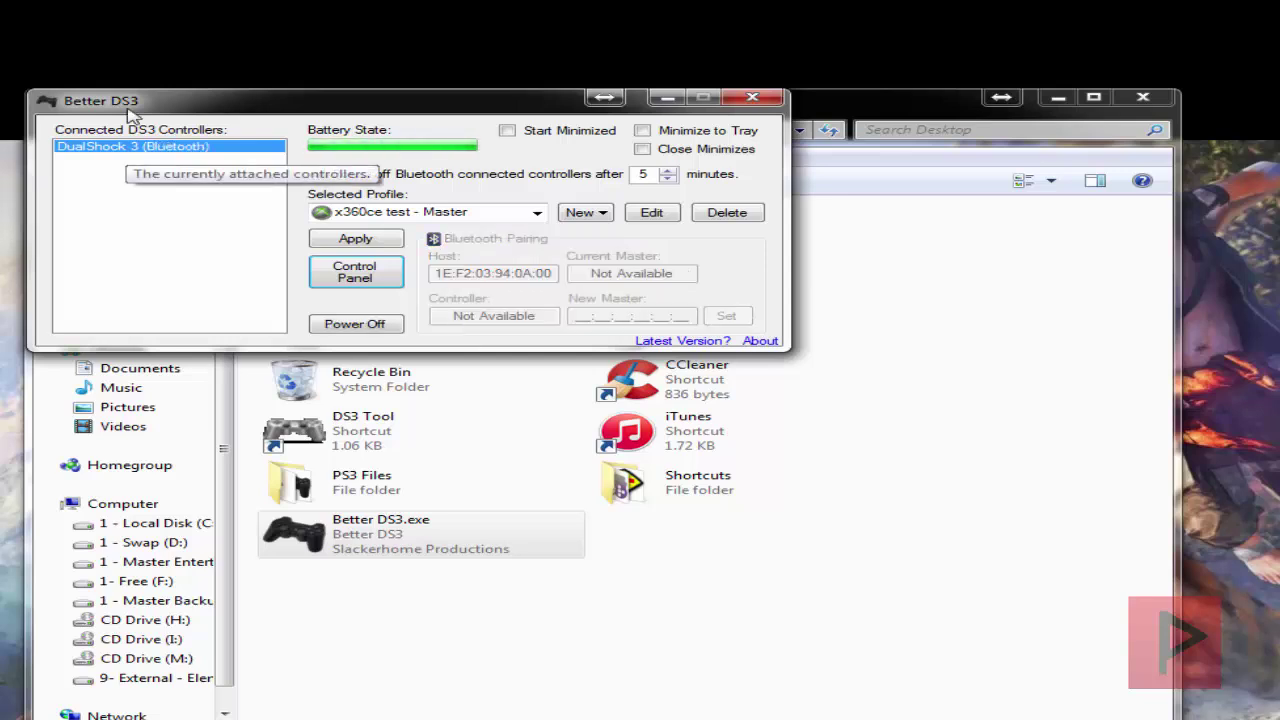
{"action": "key", "text": "Return"}
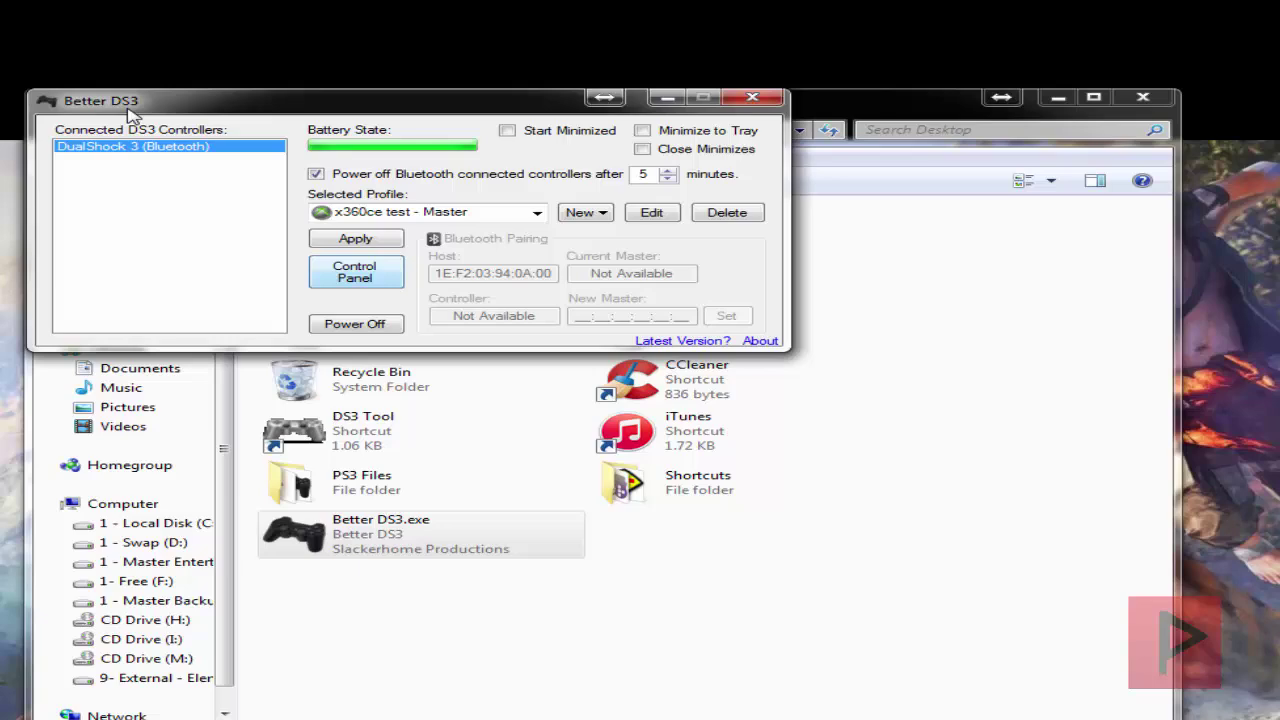
{"action": "key", "text": "Return"}
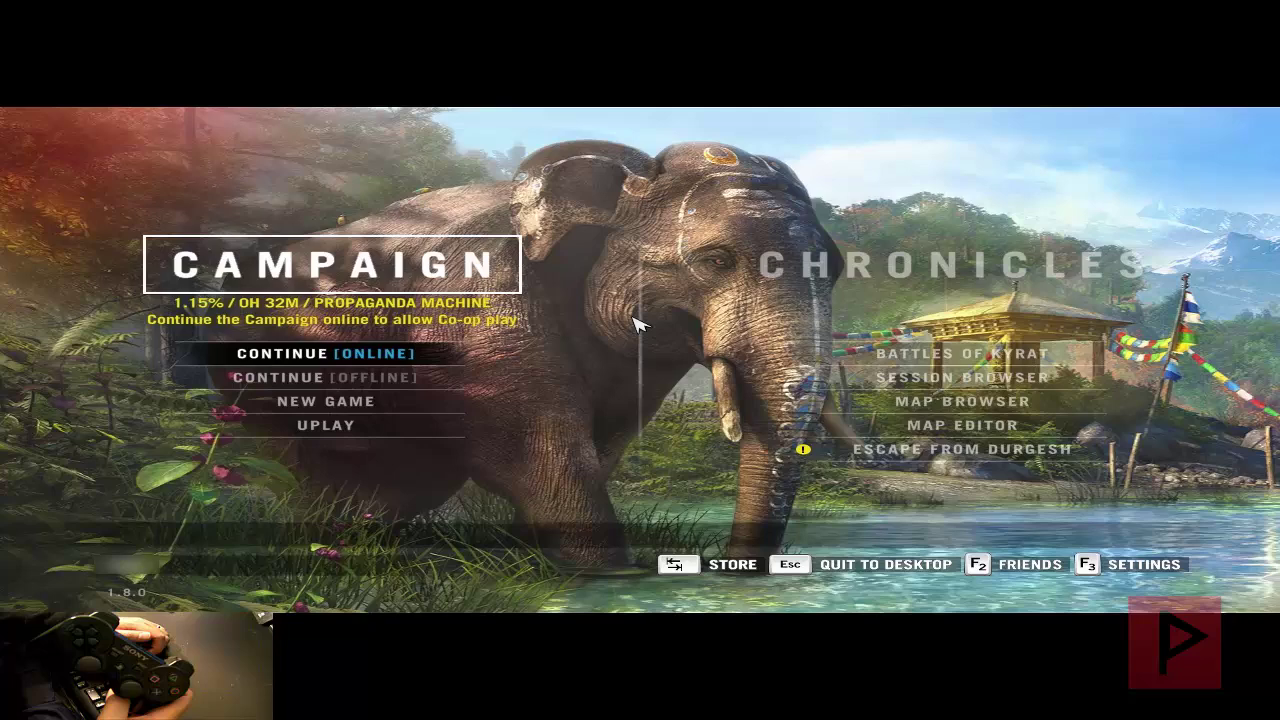
Choose Continue (Offline) on the Far Cry 4 main menu
{"action": "key", "text": "Down"}
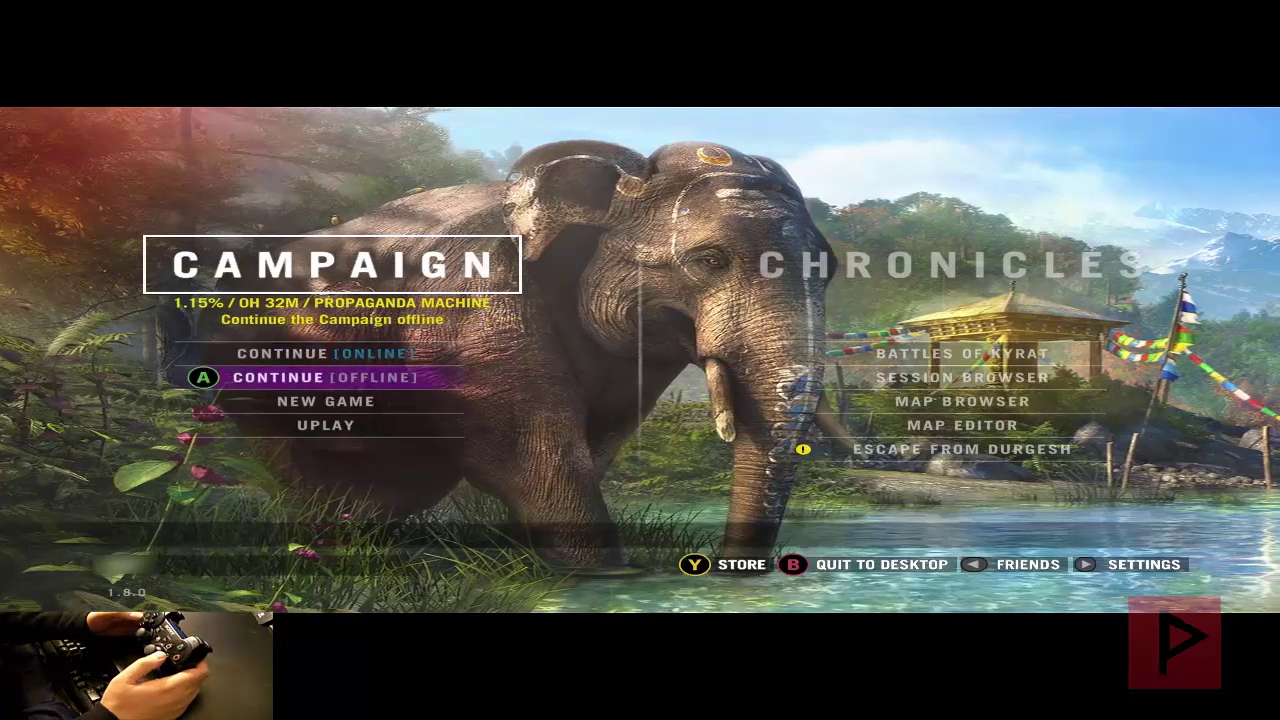
{"action": "key", "text": "Return"}
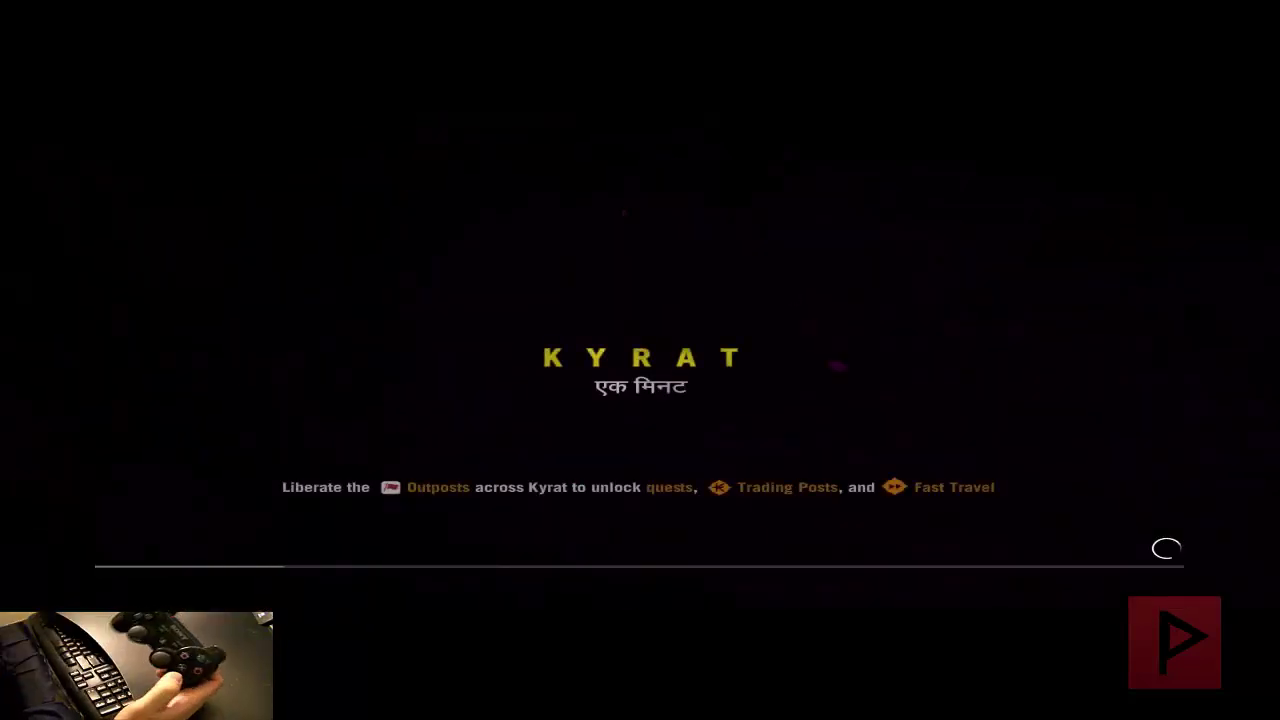